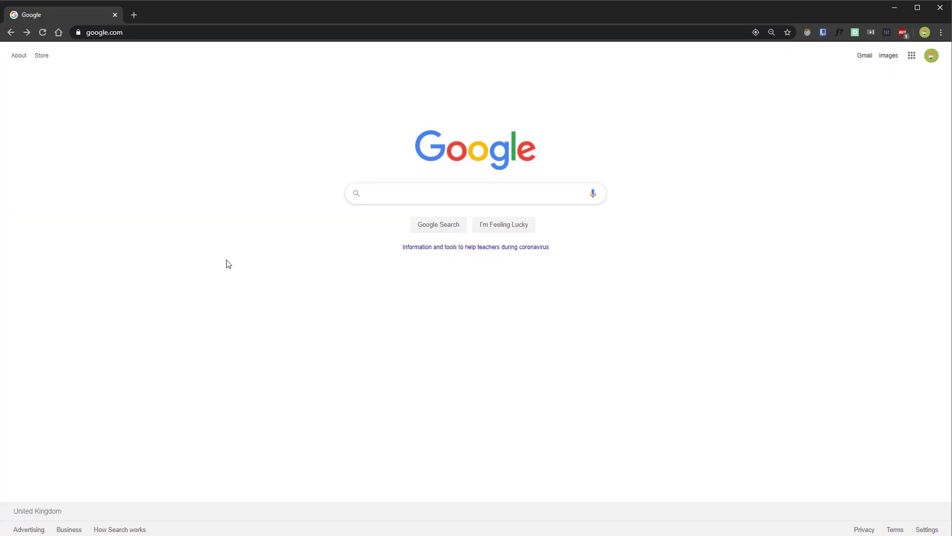
# Search Google for 'unity hub'
pyautogui.click(388, 191)
pyautogui.write('unity hub')
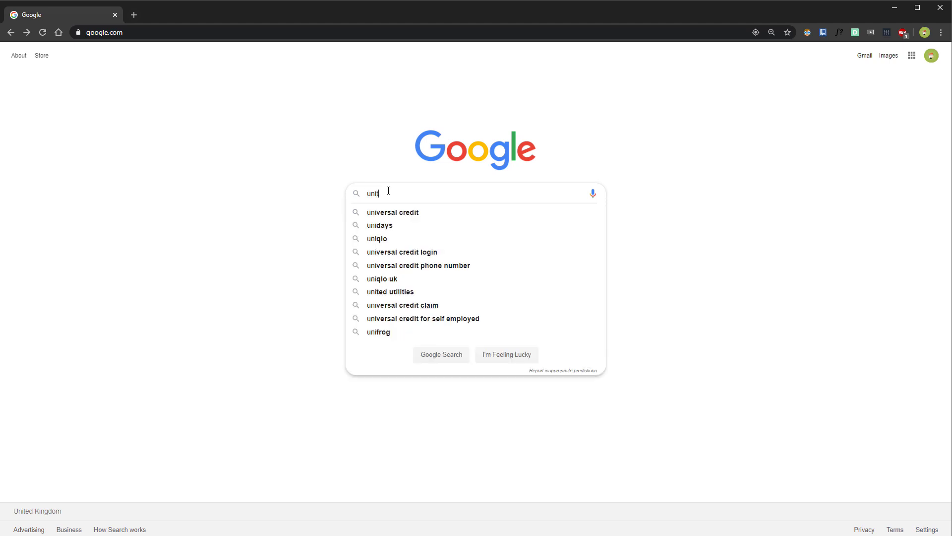
pyautogui.press('Return')
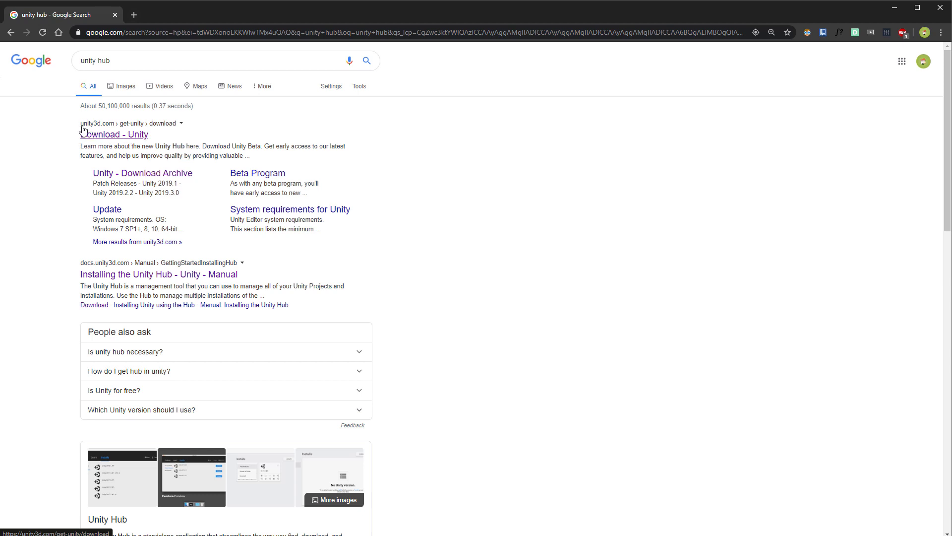
# Open the 'Download - Unity' result and download the installer UnityHubSetup (4).exe
pyautogui.click(122, 137)
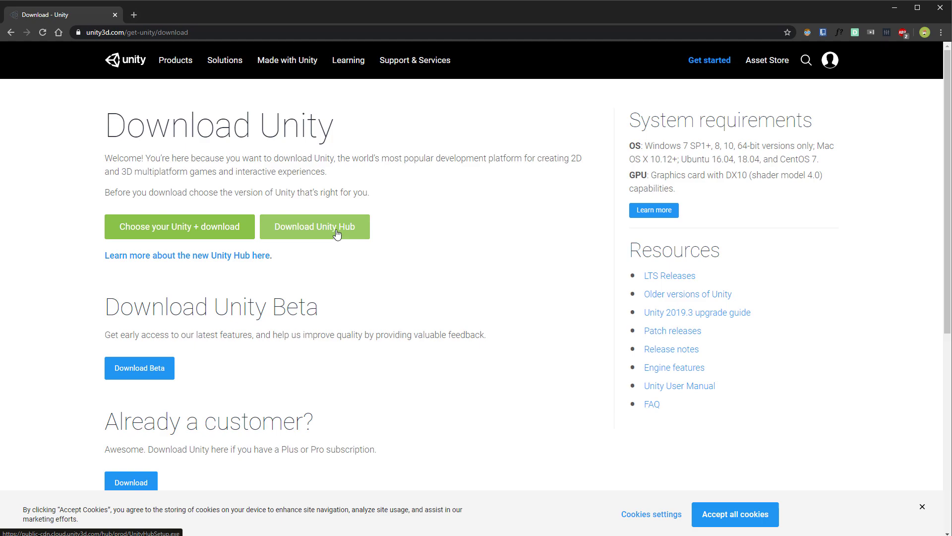
pyautogui.click(331, 240)
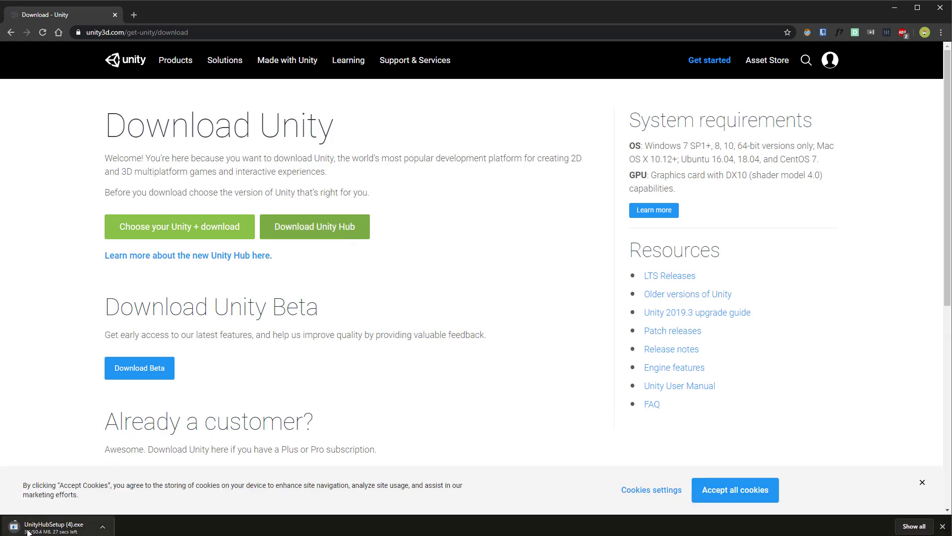
pyautogui.hotkey('alt', 'Tab')
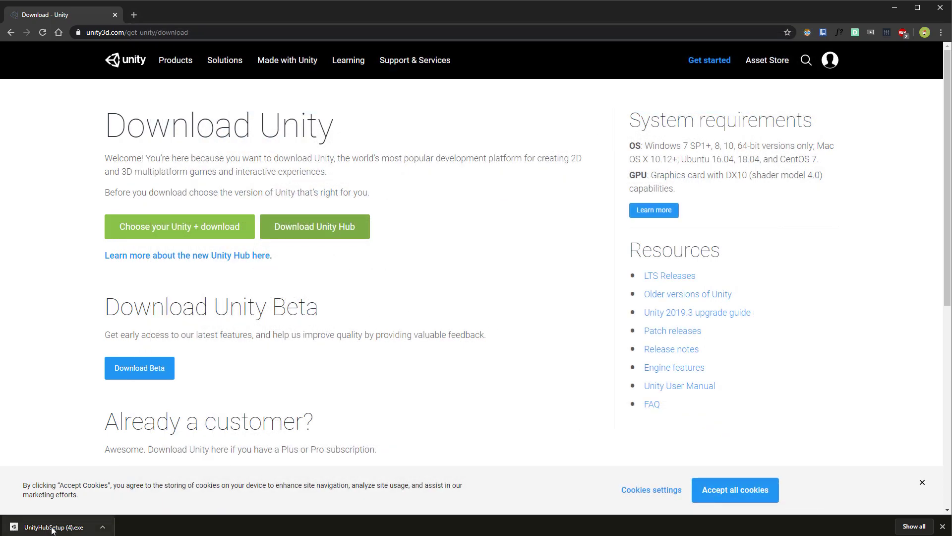
# Run UnityHubSetup (4).exe, install Unity Hub to C:\Program Files\Unity Hub and launch it
pyautogui.click(53, 527)
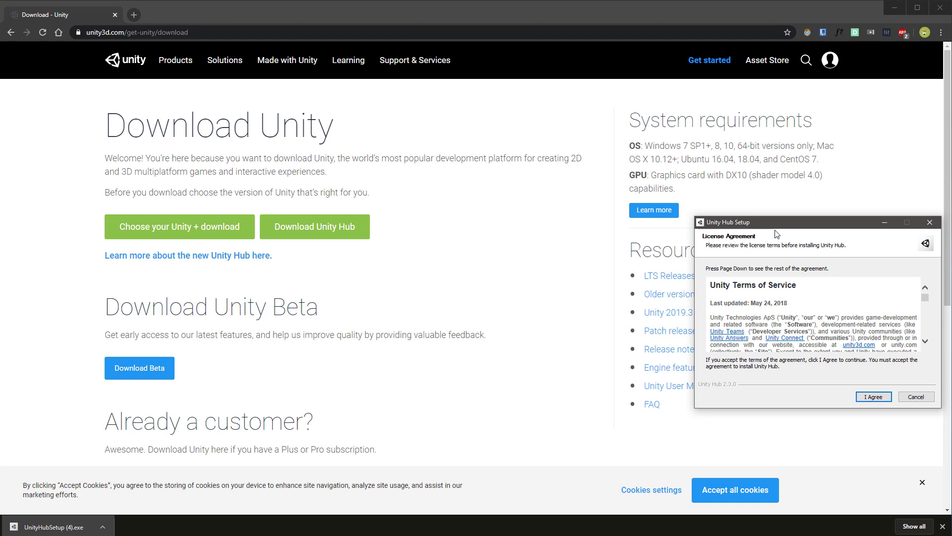
pyautogui.click(491, 368)
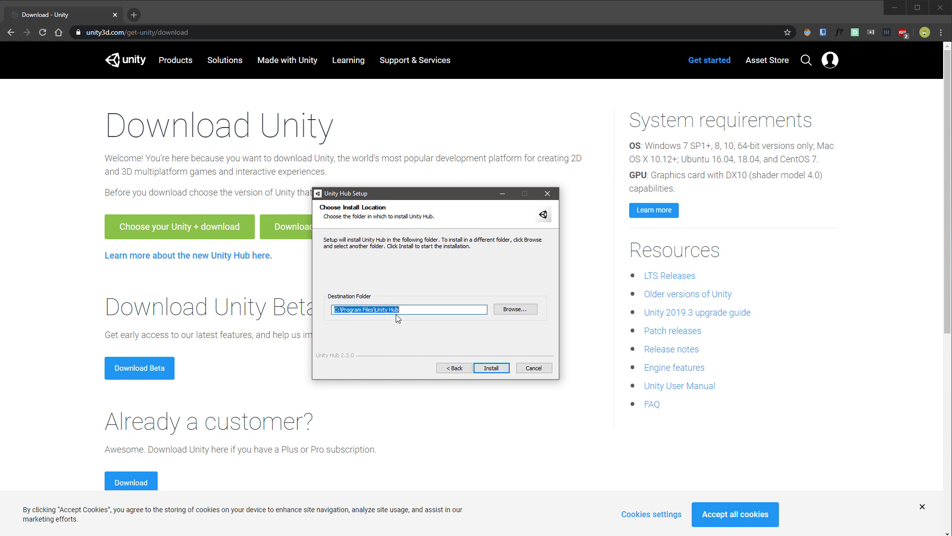
pyautogui.click(491, 368)
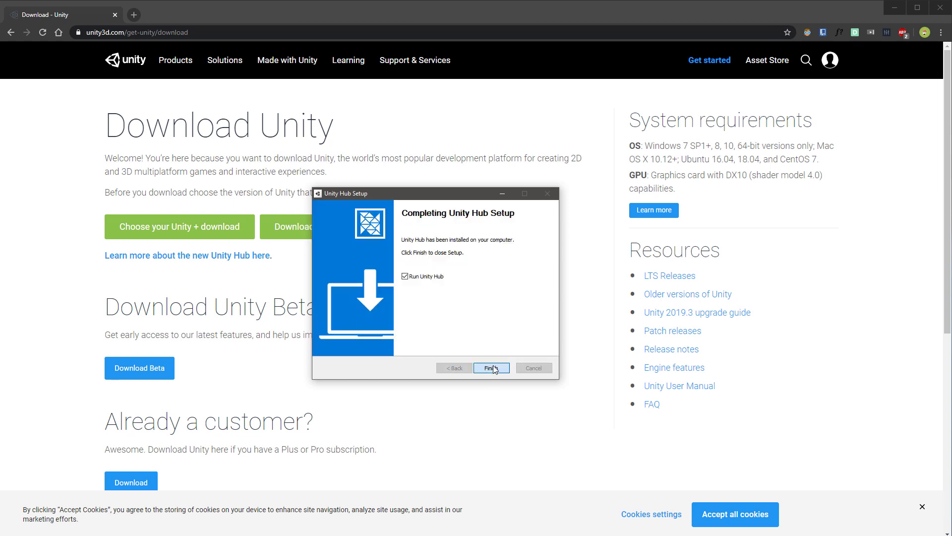
pyautogui.click(491, 368)
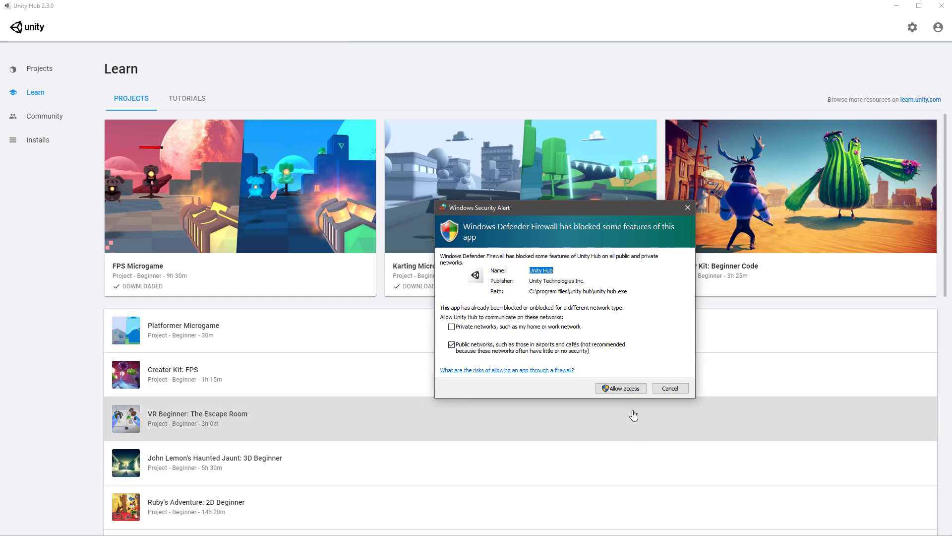
# Allow Unity Hub through the firewall and sign in from Manage License
pyautogui.click(623, 388)
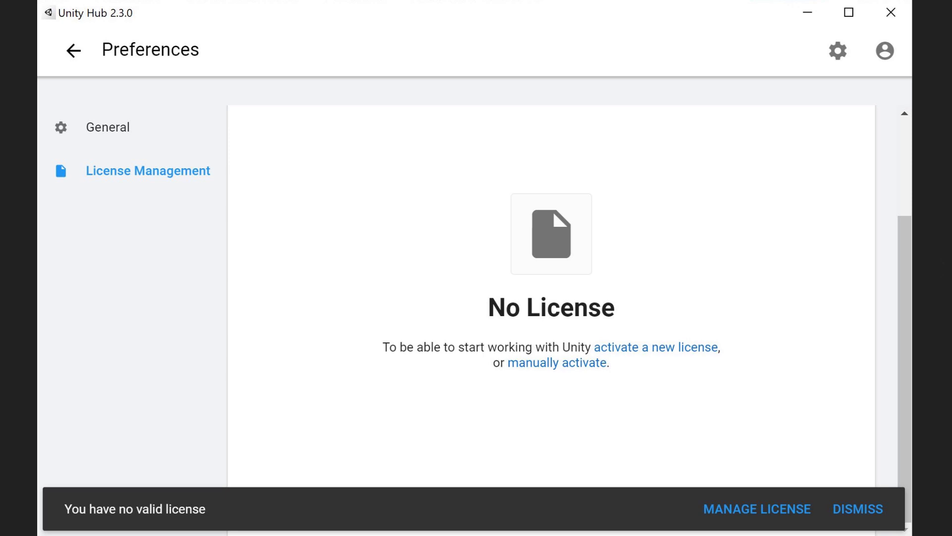
pyautogui.click(857, 513)
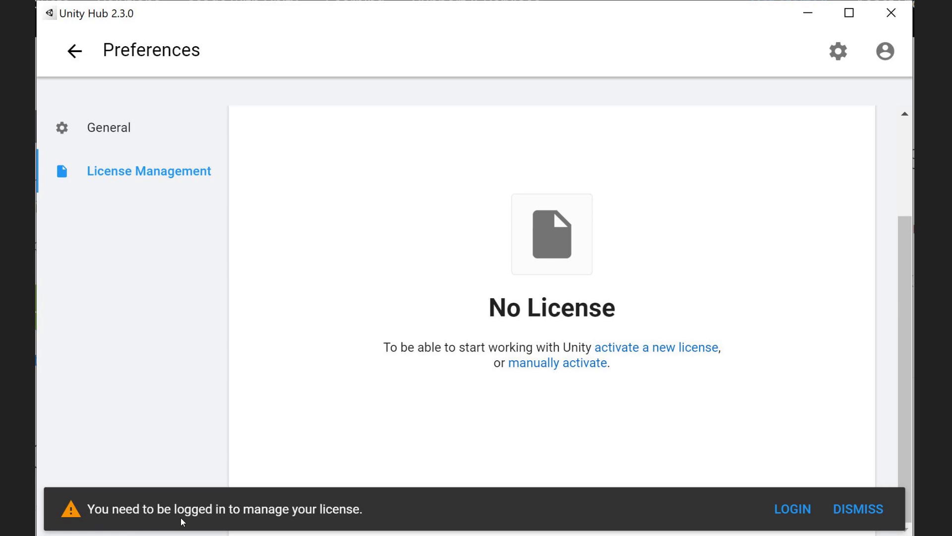
pyautogui.click(789, 513)
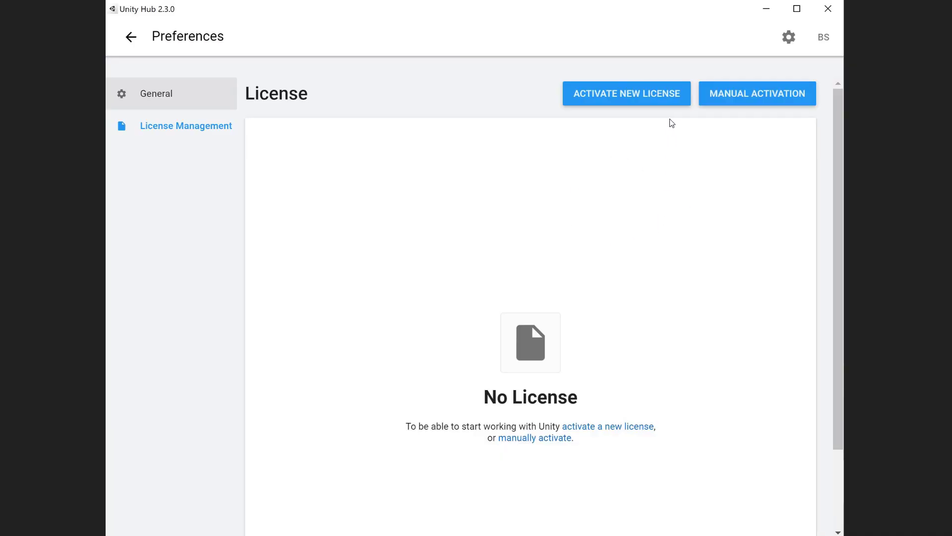
# Activate a new free Unity Personal license
pyautogui.click(627, 97)
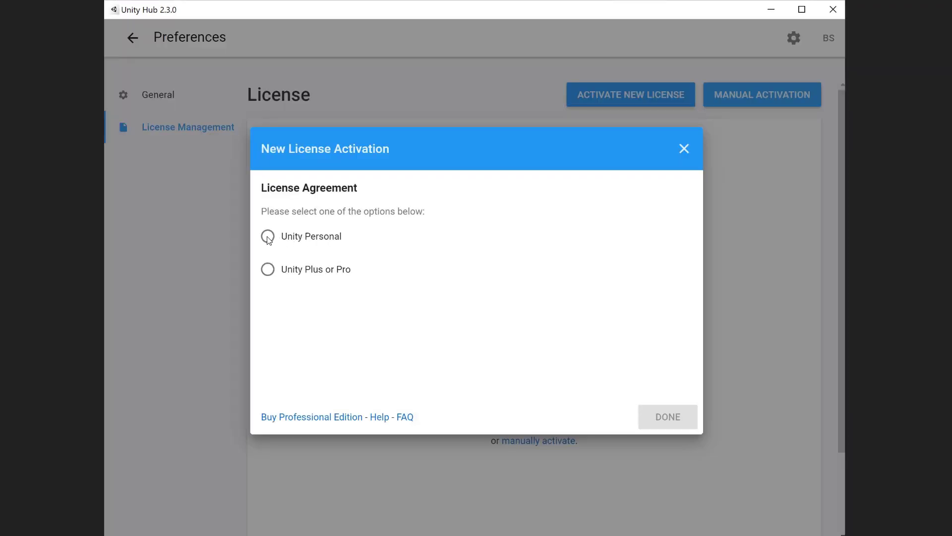
pyautogui.click(269, 237)
pyautogui.click(410, 278)
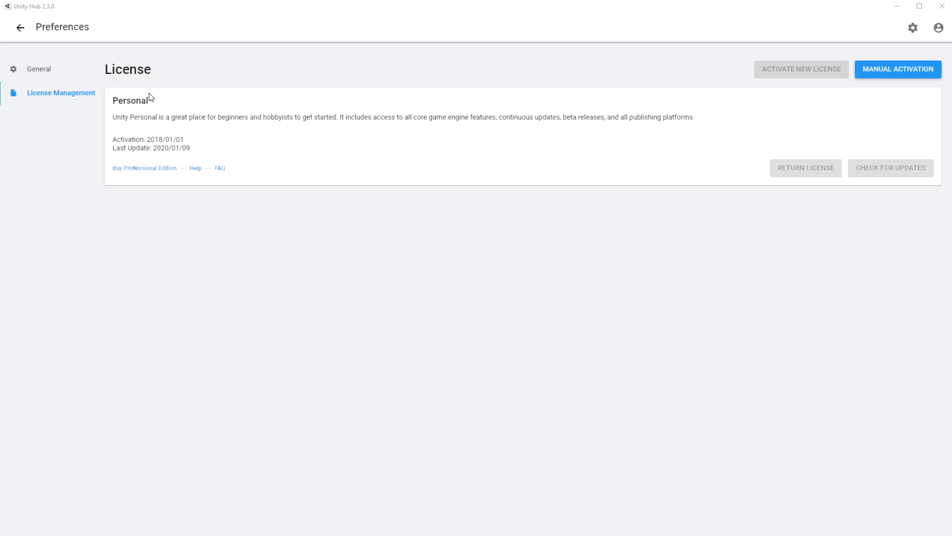
# Leave Preferences, browse the Learn templates, and view the empty Installs page
pyautogui.click(19, 29)
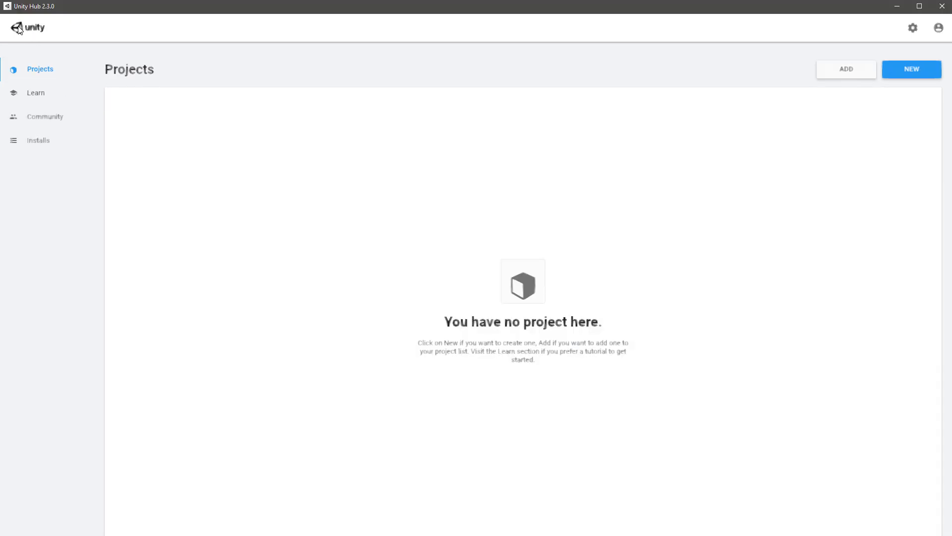
pyautogui.click(49, 97)
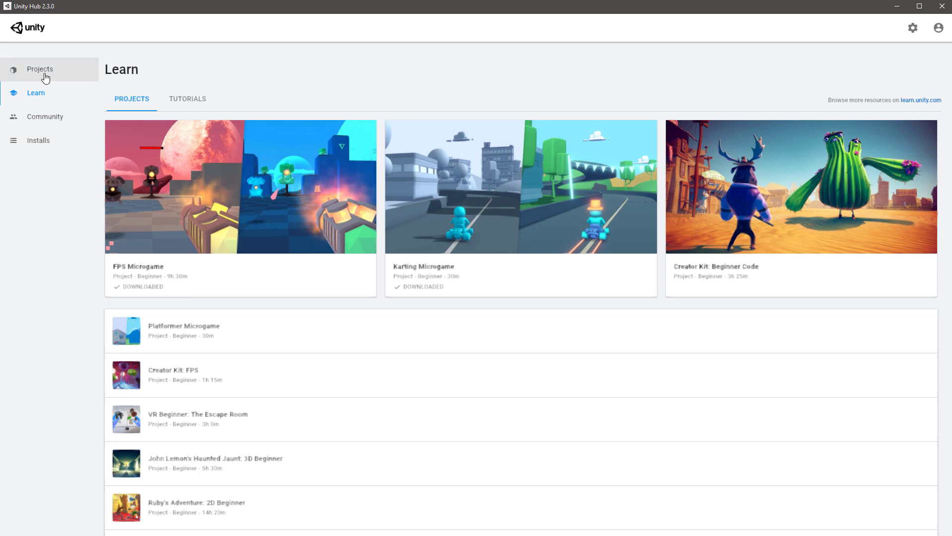
pyautogui.click(40, 146)
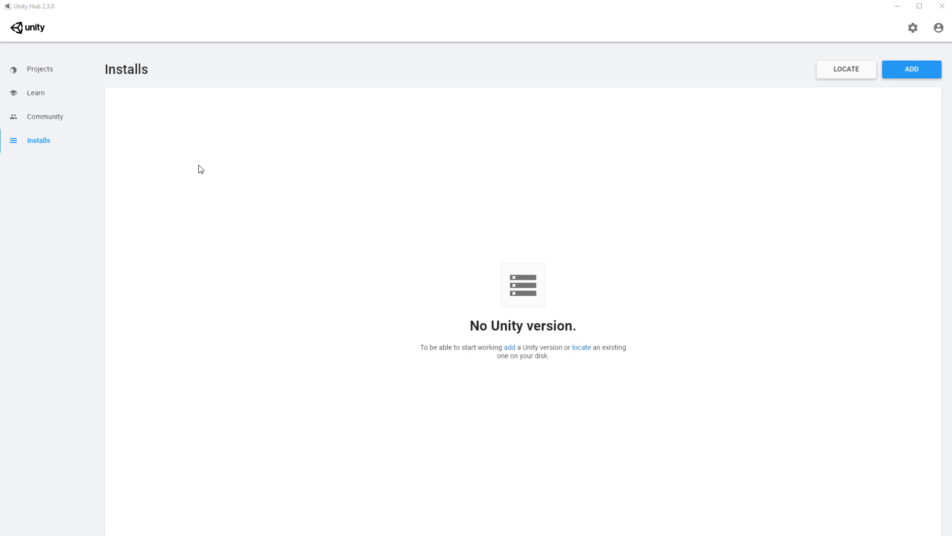
# Set the Unity Editors Path to C:\Program Files\Unity and leave Preferences
pyautogui.click(913, 28)
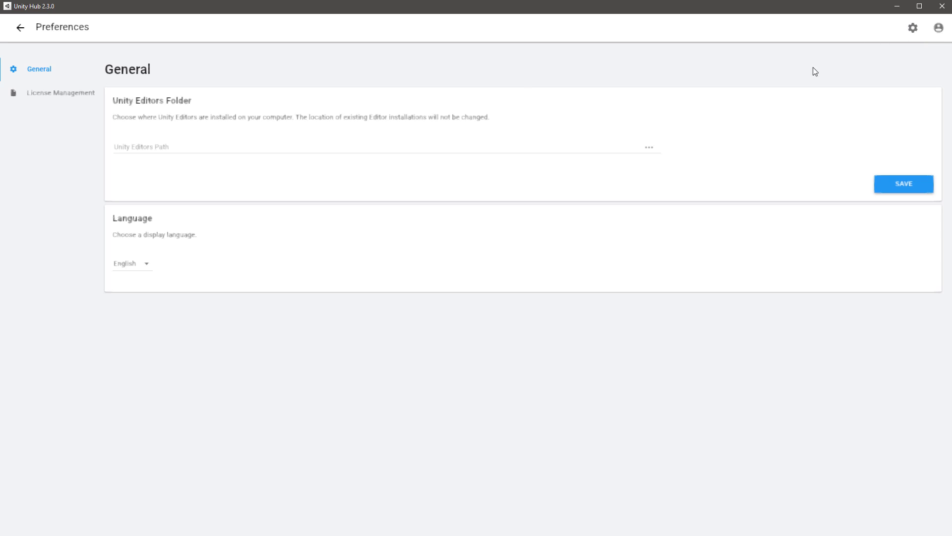
pyautogui.click(233, 149)
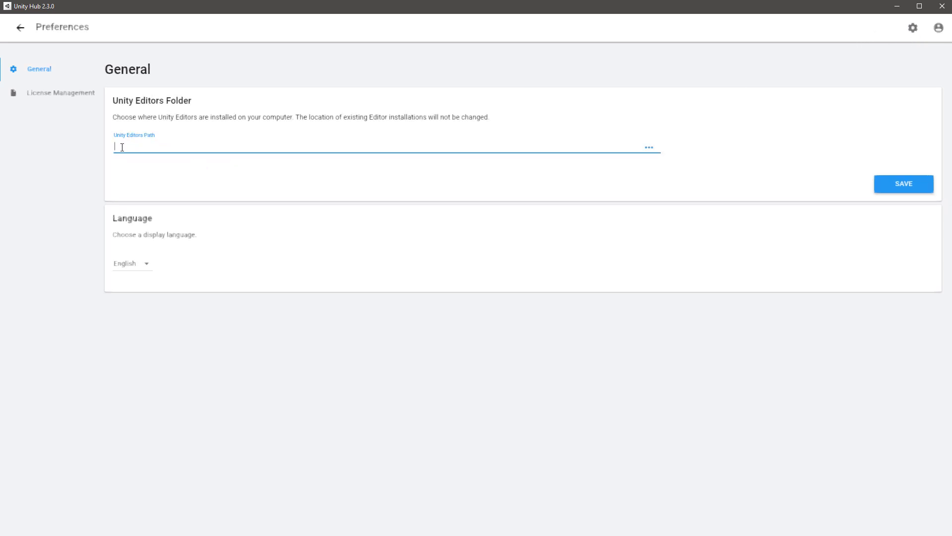
pyautogui.click(649, 149)
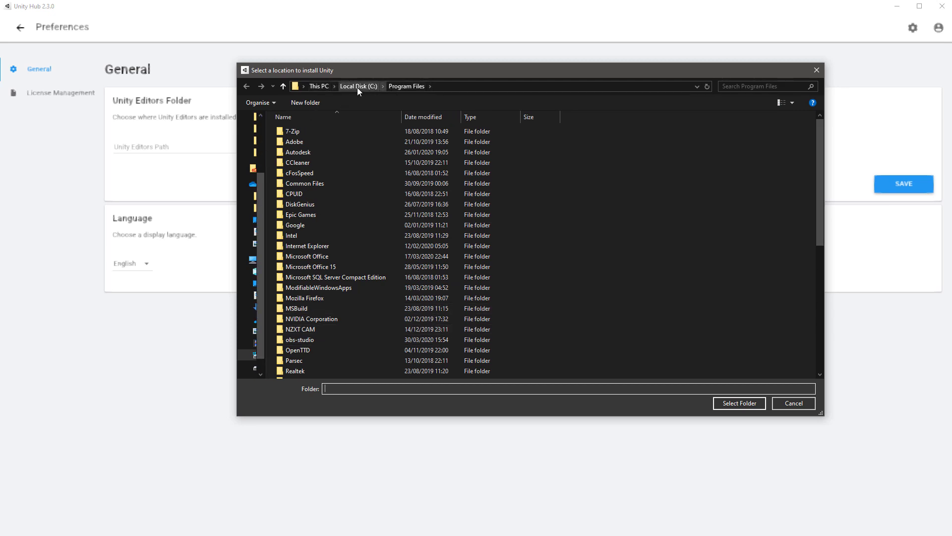
pyautogui.scroll(-5, 367, 238)
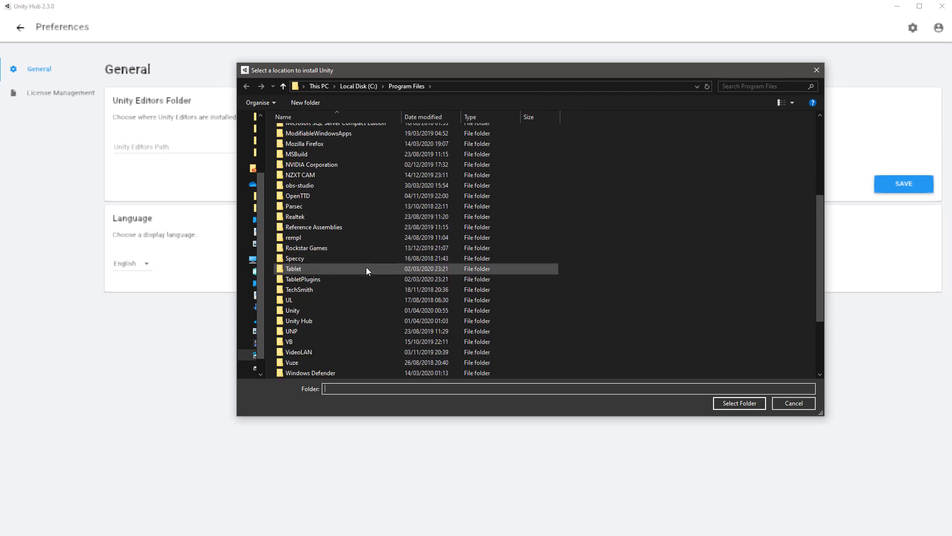
pyautogui.scroll(3, 359, 275)
pyautogui.scroll(-7, 343, 307)
pyautogui.scroll(2, 312, 228)
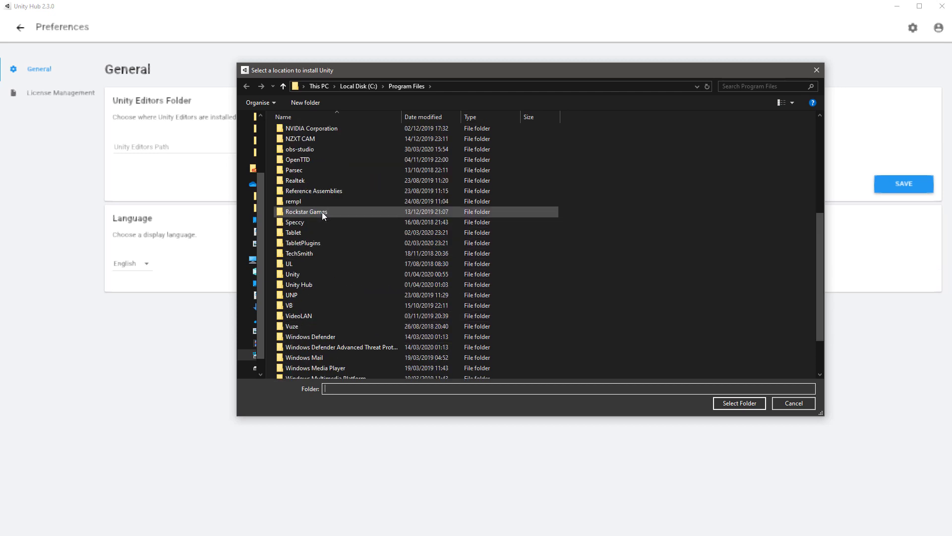
pyautogui.doubleClick(327, 274)
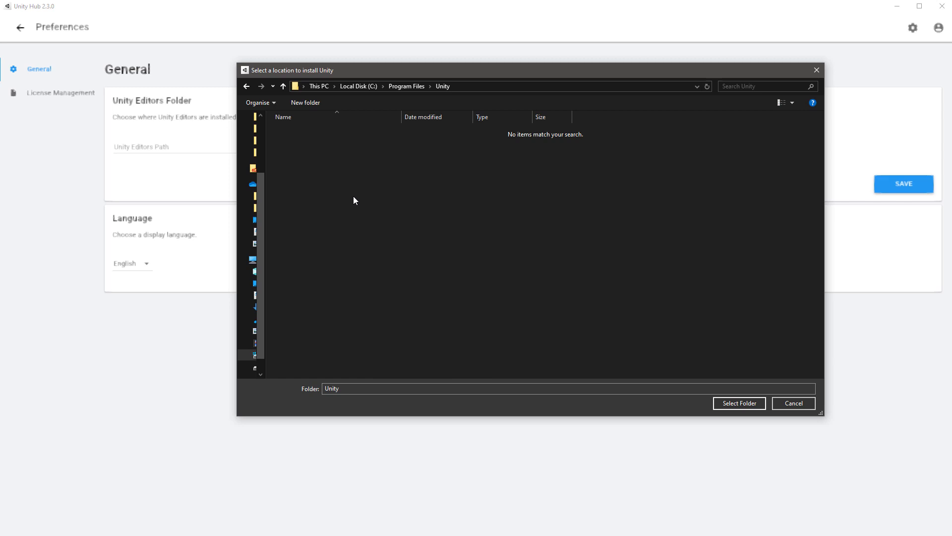
pyautogui.click(742, 403)
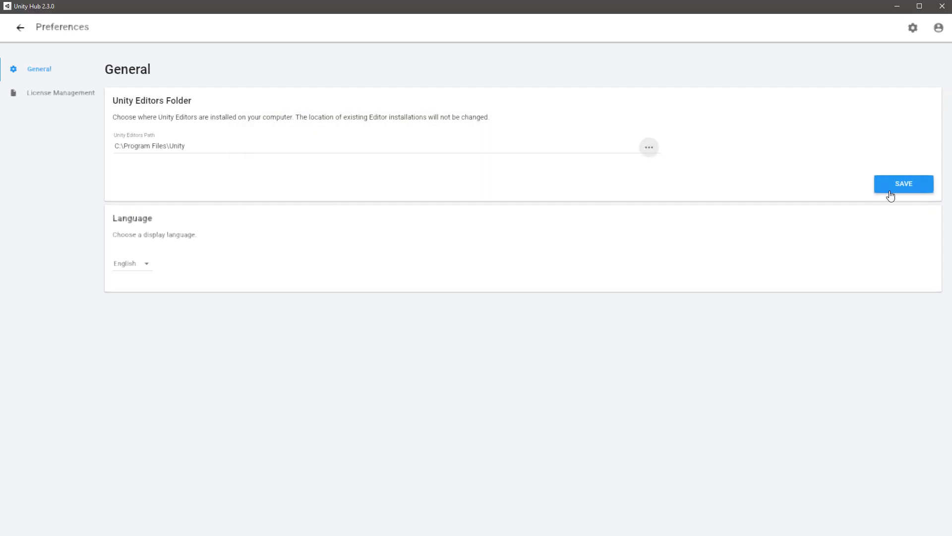
pyautogui.click(21, 29)
# Add Unity 2019.3.7f1 with Mac Build Support (Mono) and Windows Build Support (IL2CPP)
pyautogui.click(46, 142)
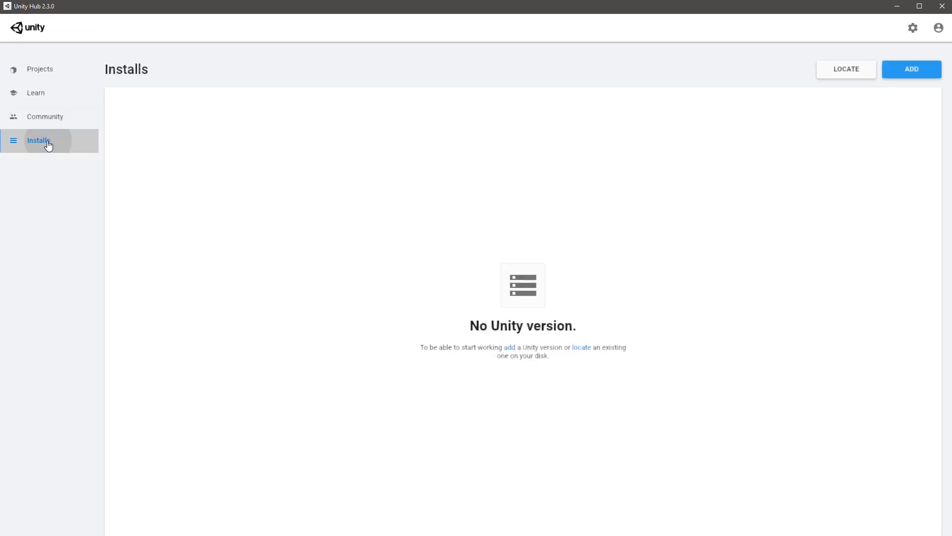
pyautogui.click(908, 71)
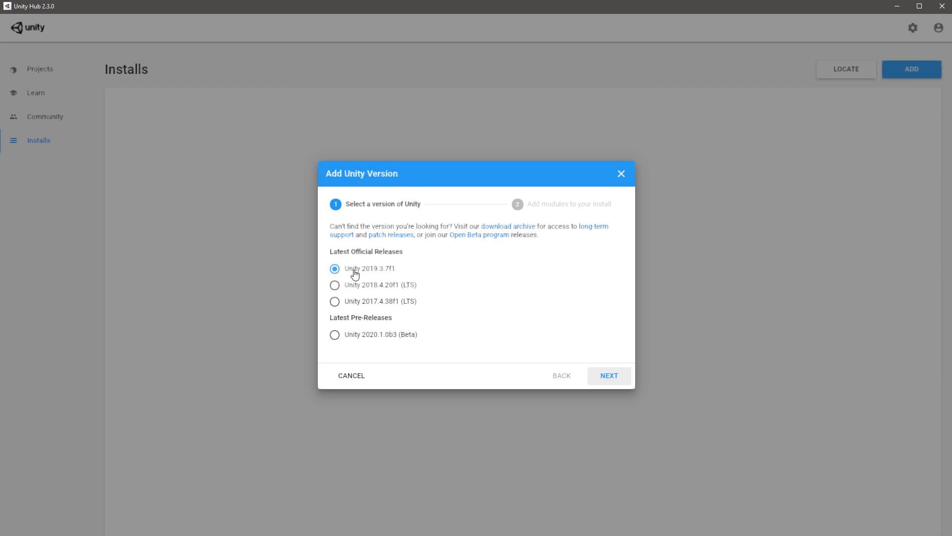
pyautogui.click(608, 375)
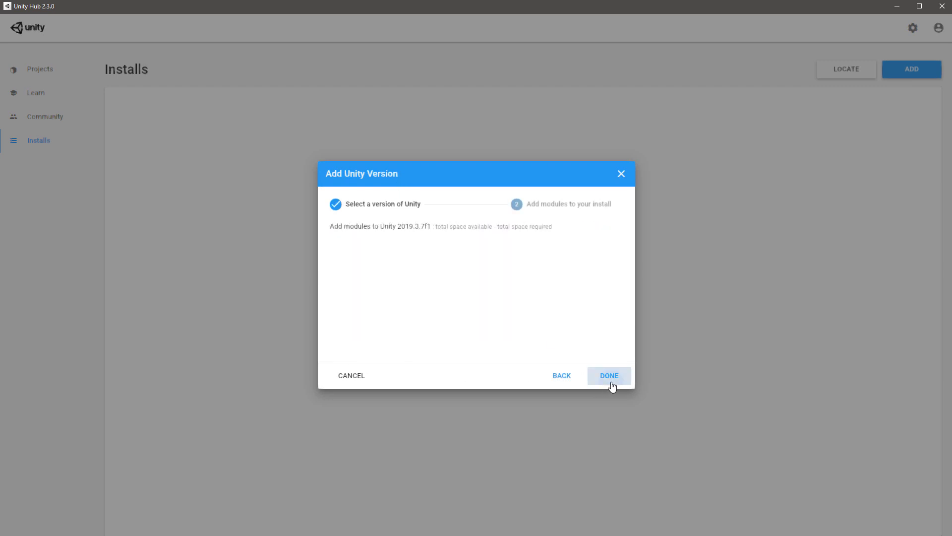
pyautogui.scroll(-1, 431, 320)
pyautogui.moveTo(631, 244)
pyautogui.mouseDown()
pyautogui.moveTo(631, 203)
pyautogui.moveTo(626, 294)
pyautogui.moveTo(631, 198)
pyautogui.moveTo(631, 270)
pyautogui.moveTo(632, 209)
pyautogui.moveTo(631, 244)
pyautogui.mouseUp()
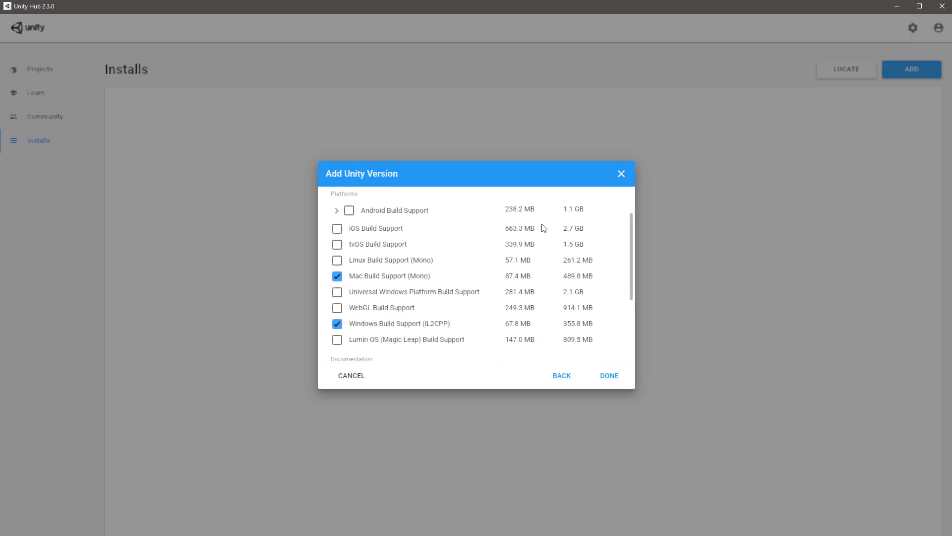
pyautogui.scroll(1, 628, 265)
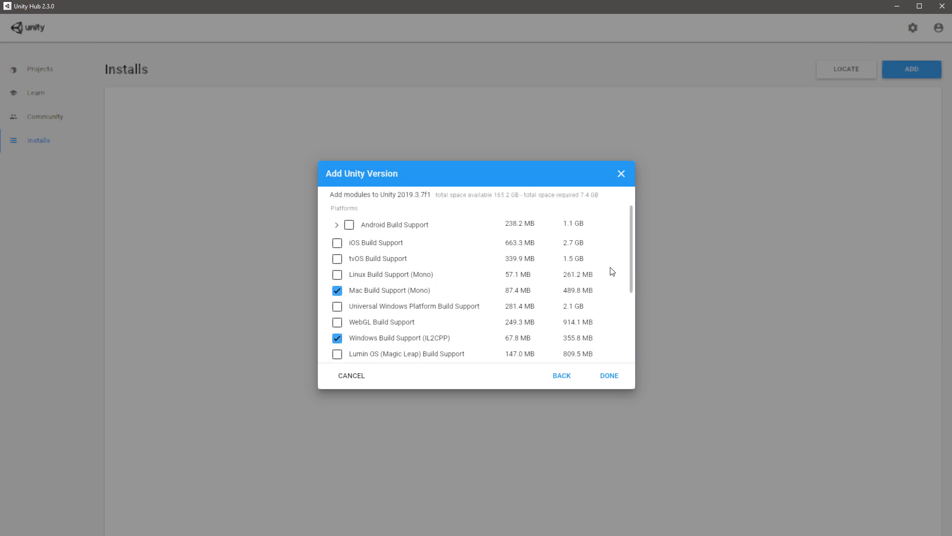
pyautogui.scroll(1, 627, 228)
pyautogui.moveTo(627, 230); pyautogui.dragTo(632, 251)
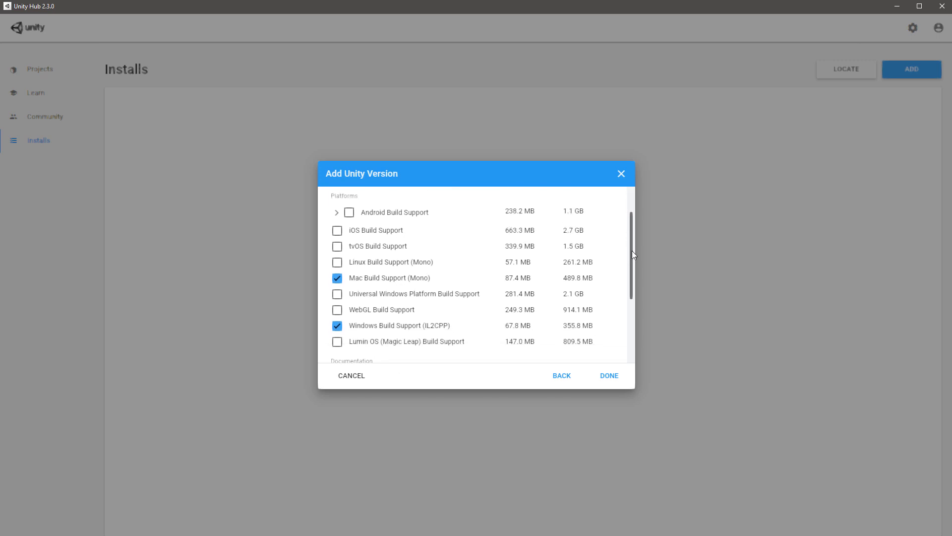
pyautogui.click(610, 375)
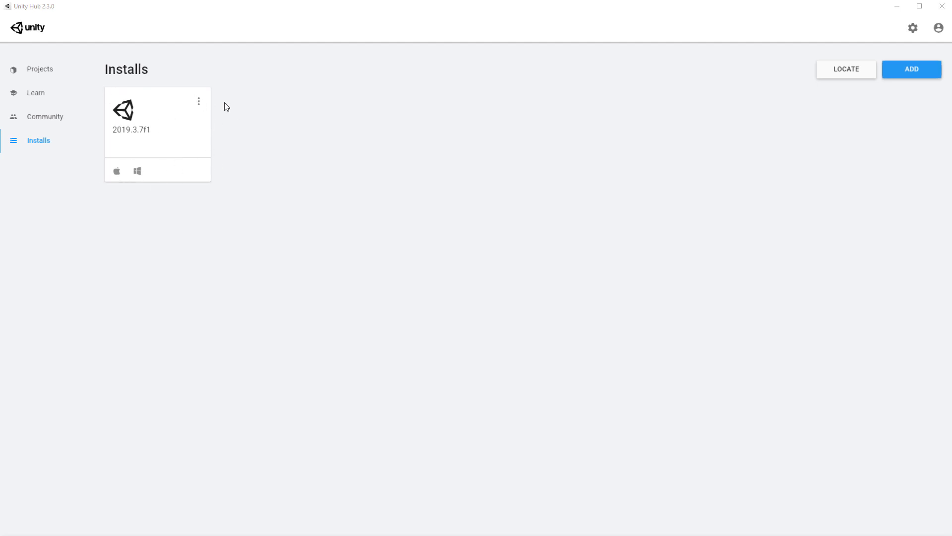
# Download 2d sidescroller.zip from the 'Base-games to edit' Drive folder and show it in Downloads
pyautogui.click(52, 68)
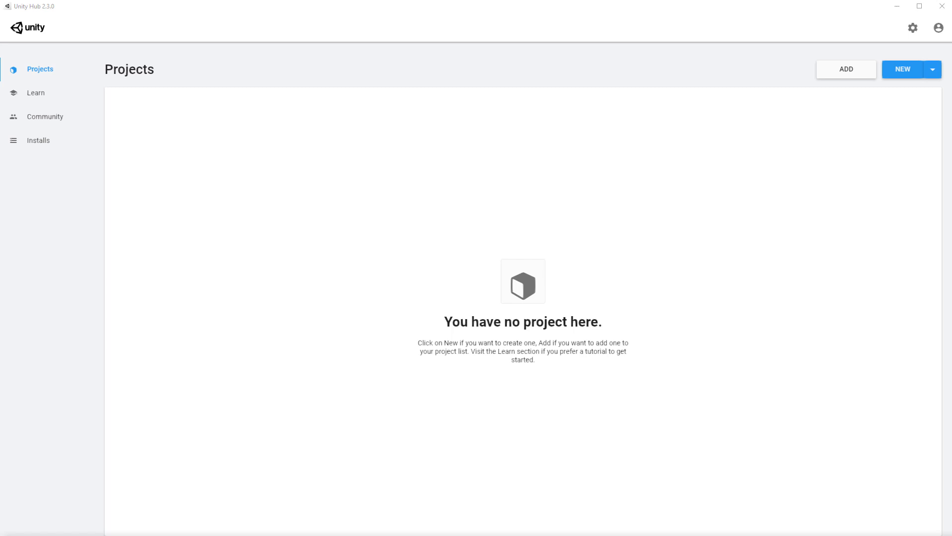
pyautogui.moveTo(396, 533); pyautogui.dragTo(405, 24)
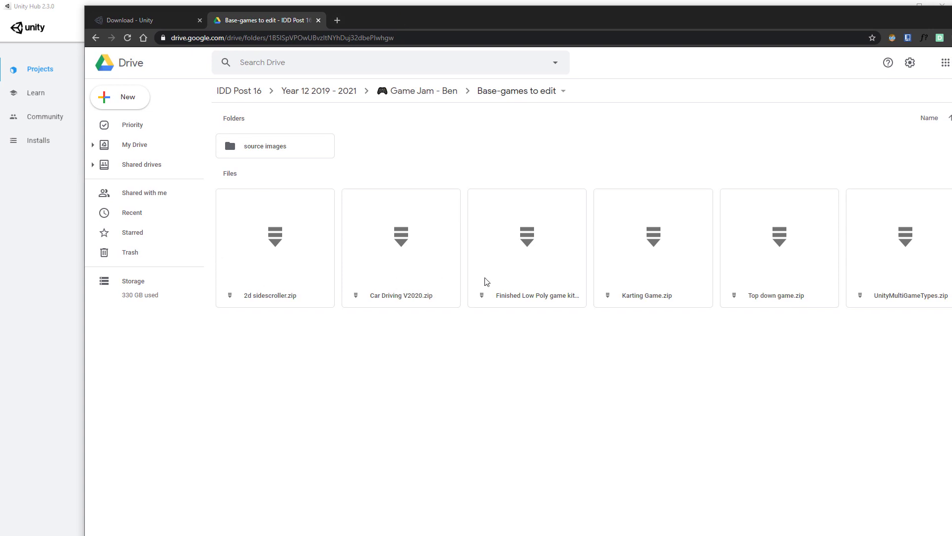
pyautogui.press('Right')
pyautogui.rightClick(274, 230)
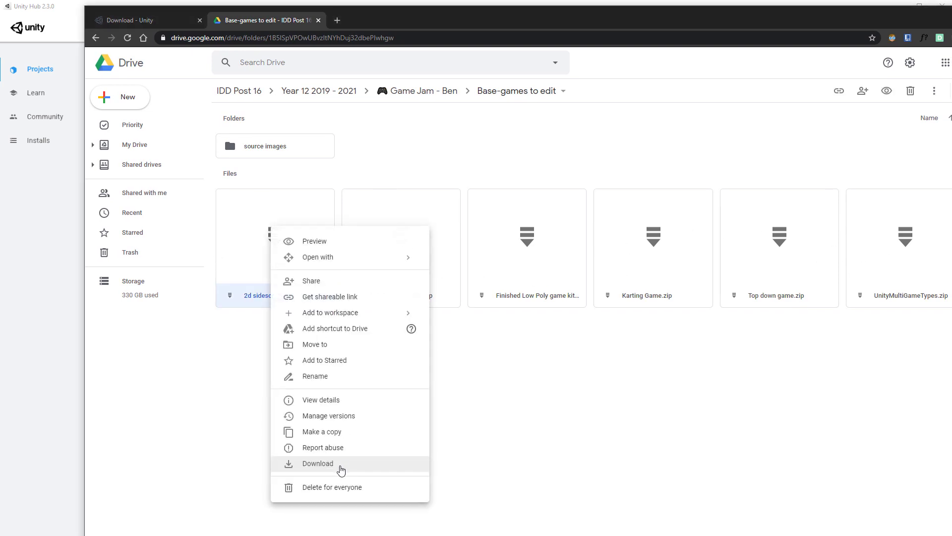
pyautogui.click(371, 462)
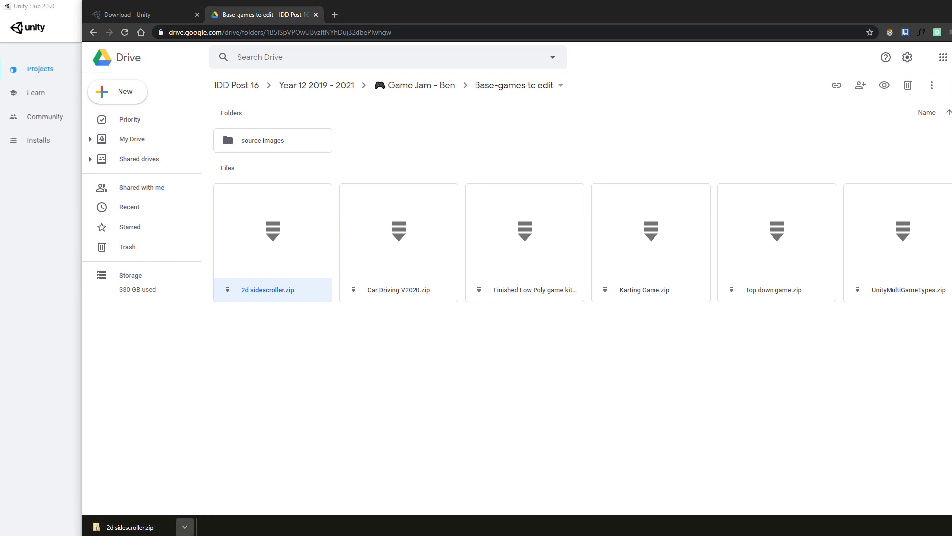
pyautogui.click(184, 527)
pyautogui.click(119, 489)
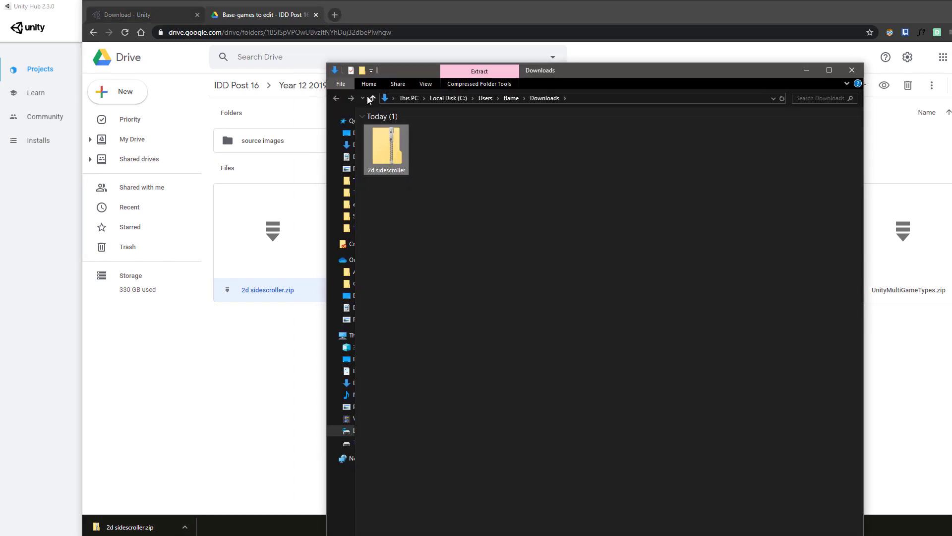
# Extract 2d sidescroller.zip into a 2d sidescroller folder
pyautogui.rightClick(391, 149)
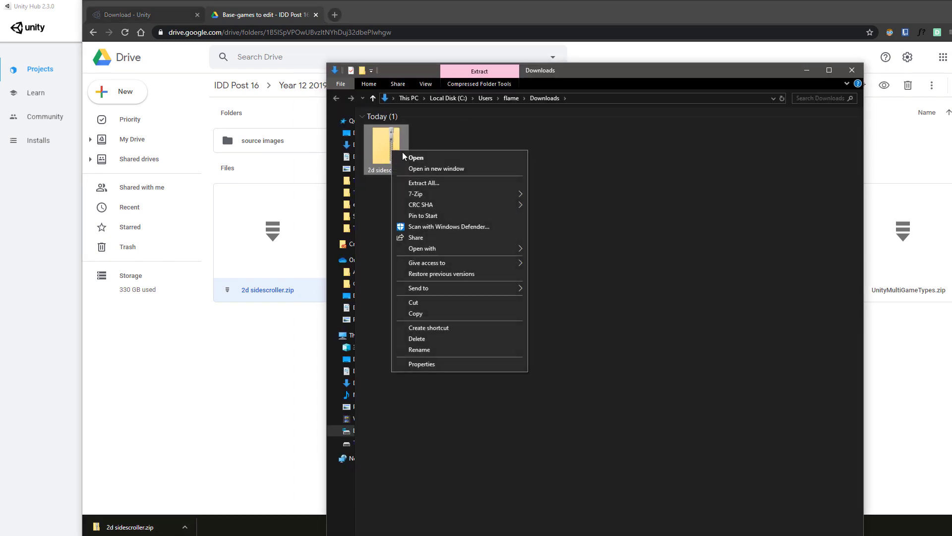
pyautogui.click(451, 183)
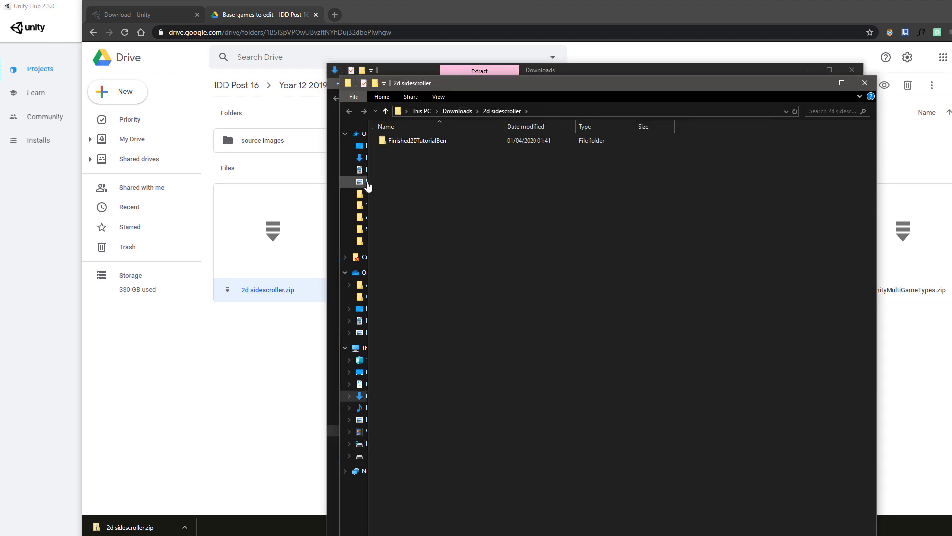
pyautogui.click(415, 143)
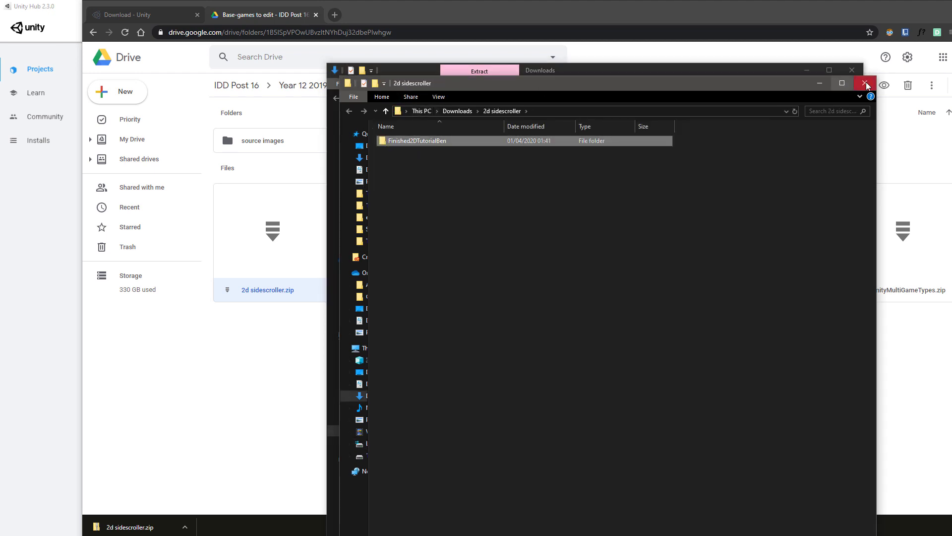
pyautogui.click(865, 83)
# Check the extracted folder holds Finished2DTutorialBen, then go to OneDrive Documents
pyautogui.click(437, 146)
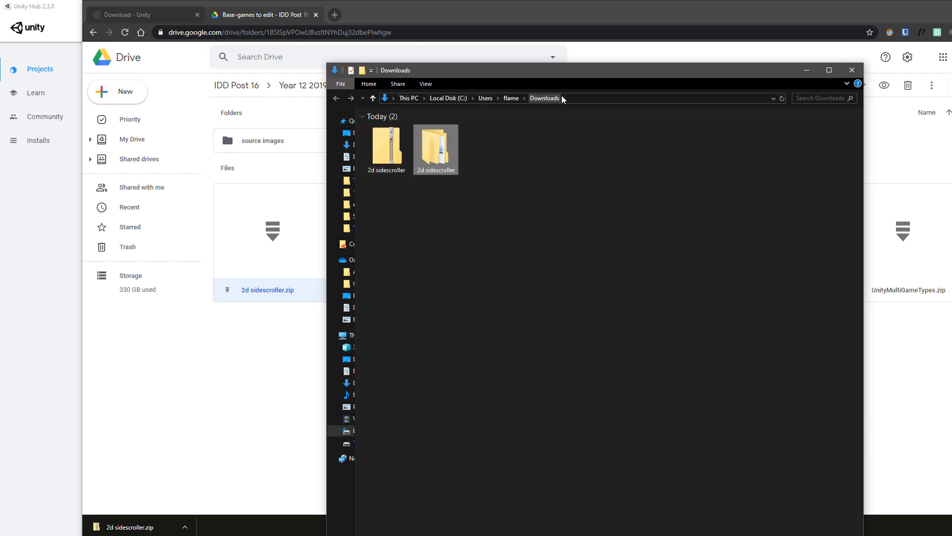
pyautogui.doubleClick(447, 150)
pyautogui.click(398, 129)
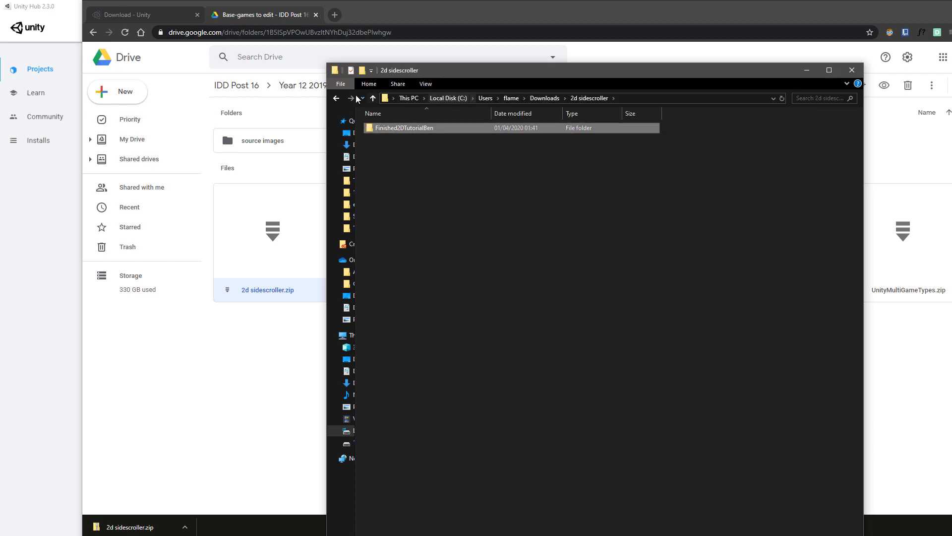
pyautogui.click(337, 98)
pyautogui.moveTo(355, 251); pyautogui.dragTo(365, 179)
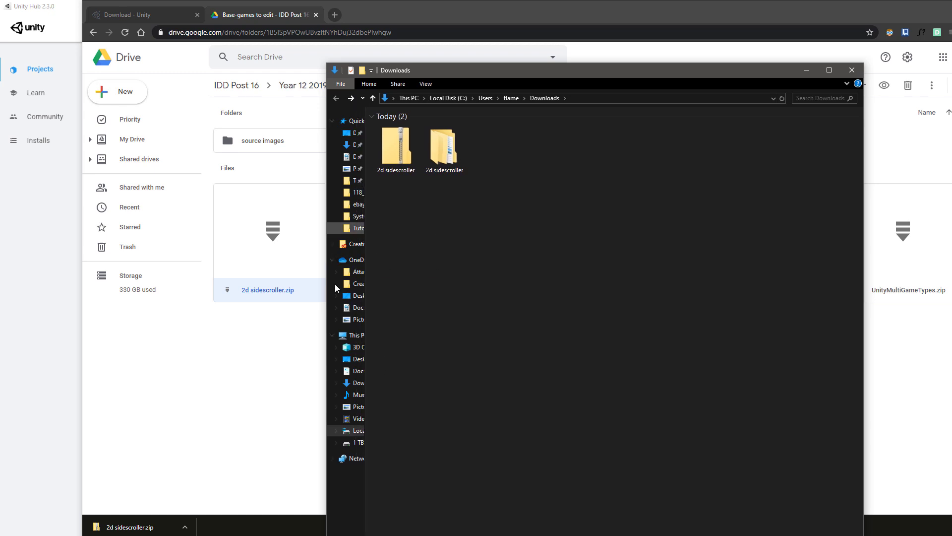
pyautogui.click(357, 308)
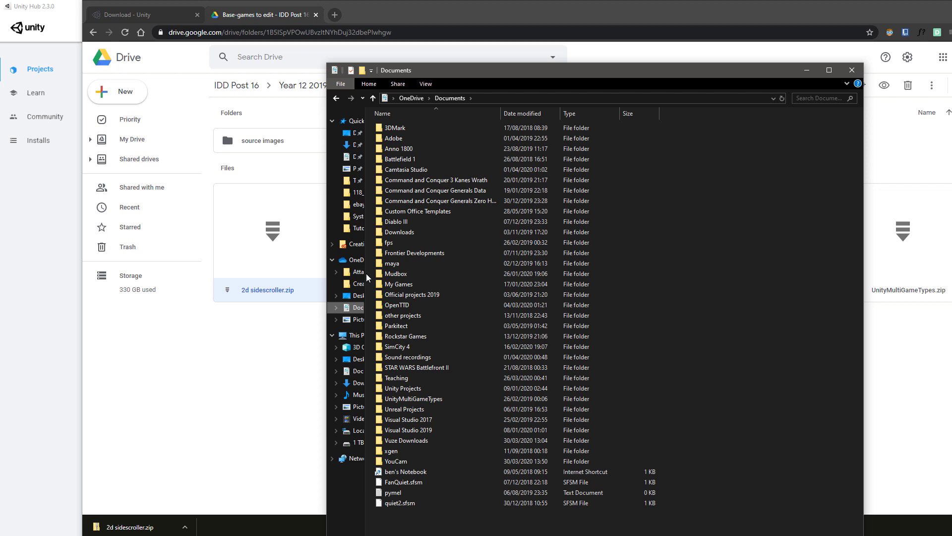
# Paste Finished2DTutorialBen into Documents\Unity Projects and show Unity Hub's Projects page
pyautogui.moveTo(366, 272); pyautogui.dragTo(356, 273)
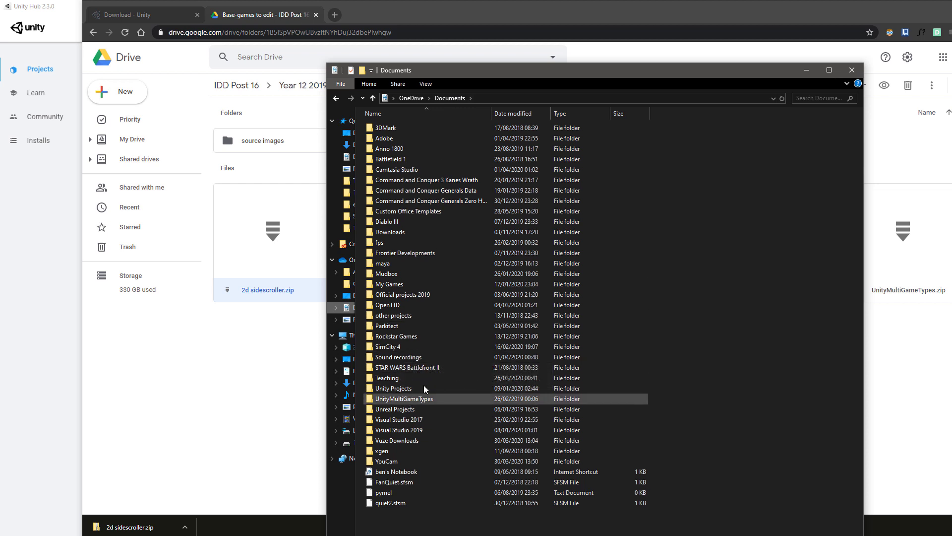
pyautogui.doubleClick(384, 389)
pyautogui.rightClick(397, 176)
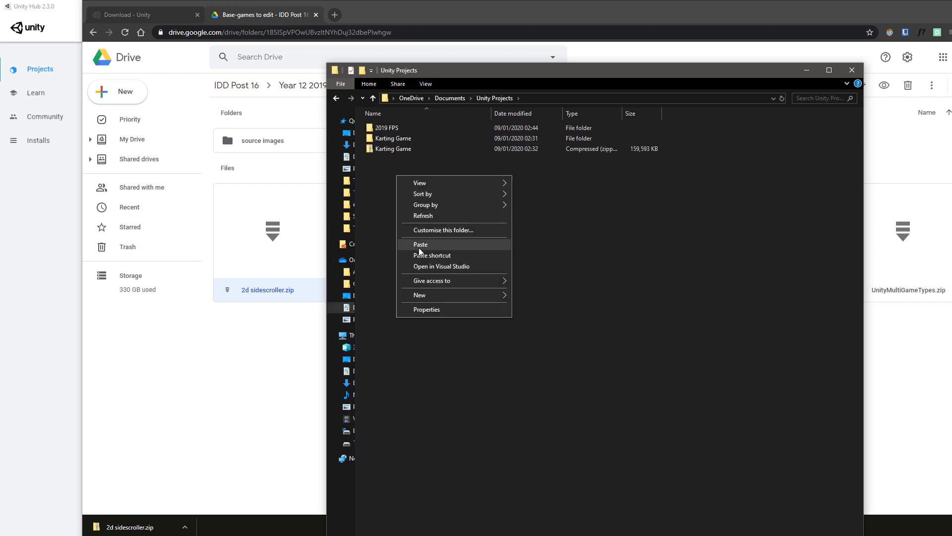
pyautogui.click(421, 245)
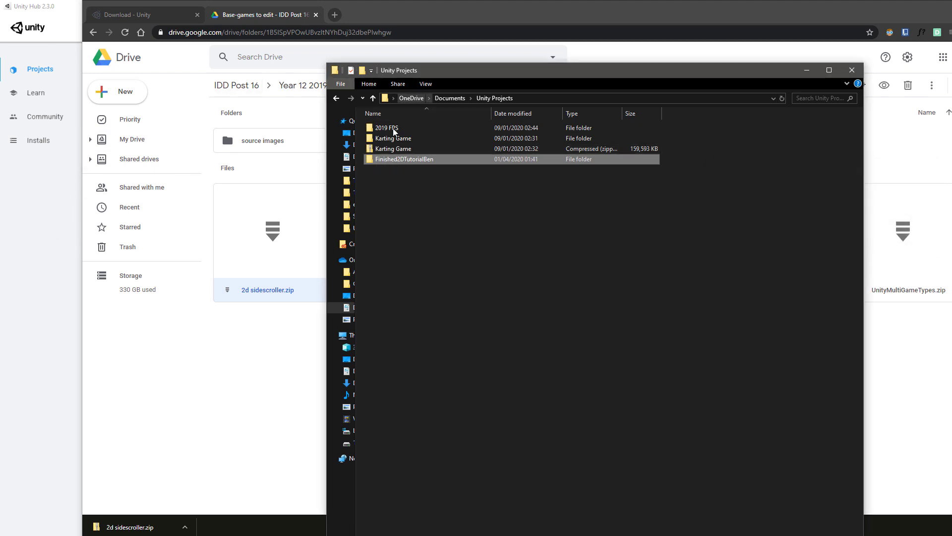
pyautogui.click(57, 193)
pyautogui.click(39, 69)
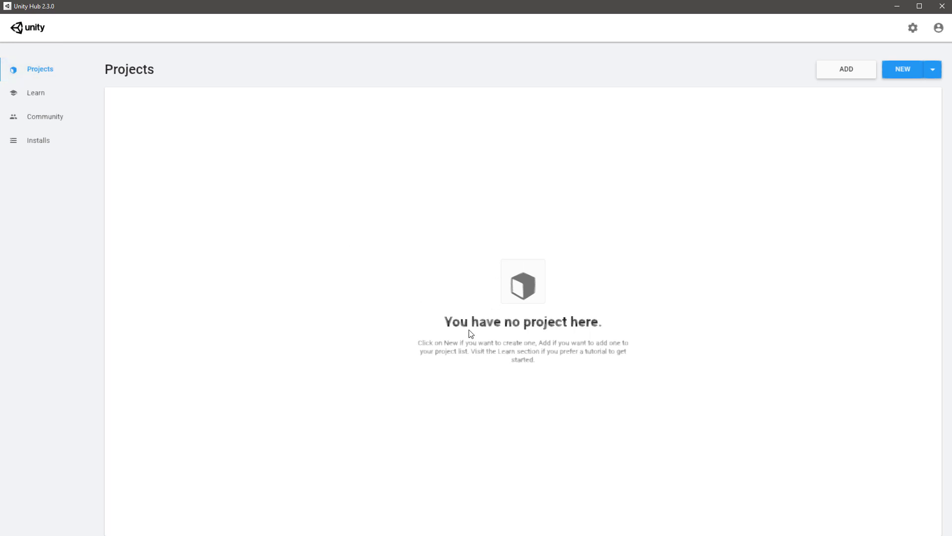
# Add the Karting Game project from Documents > Unity Projects to the Projects list
pyautogui.click(843, 72)
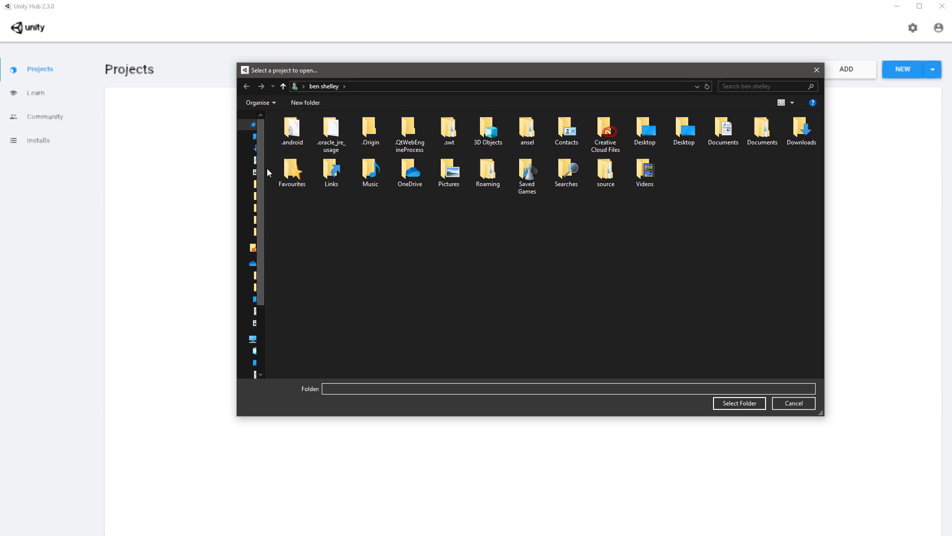
pyautogui.click(267, 163)
pyautogui.scroll(-5, 401, 329)
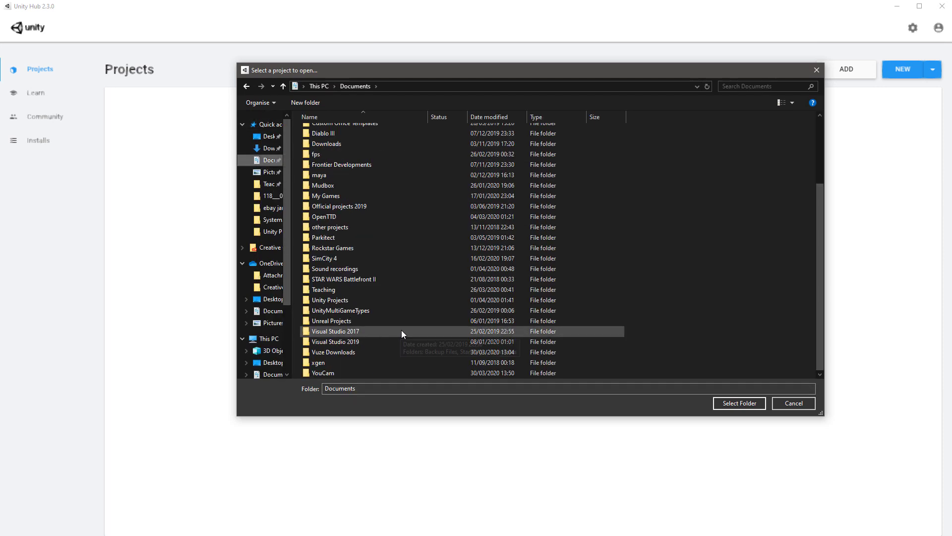
pyautogui.click(379, 300)
pyautogui.doubleClick(379, 299)
pyautogui.click(389, 155)
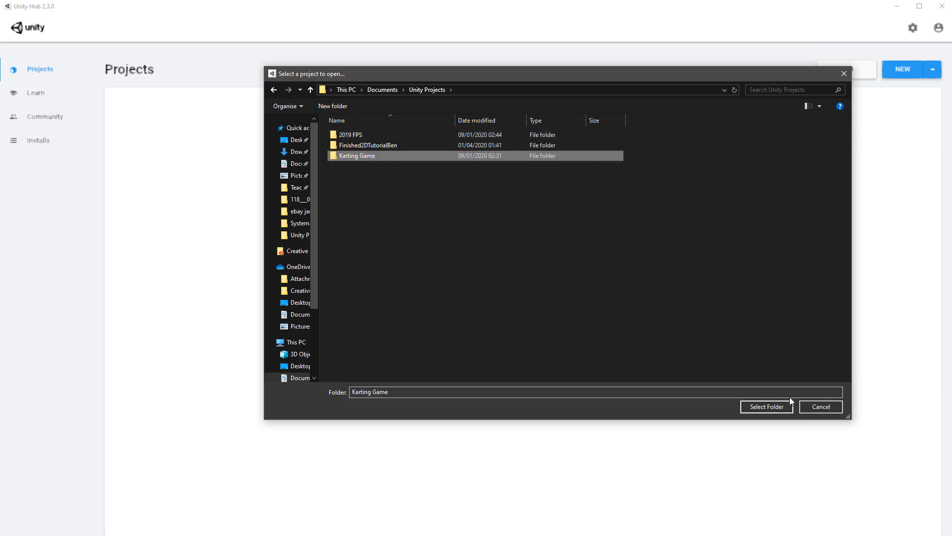
pyautogui.click(767, 407)
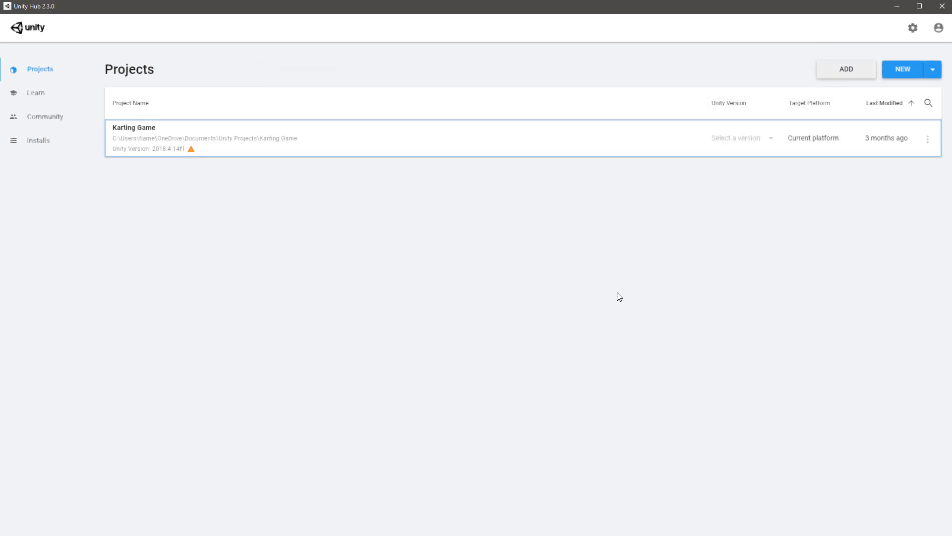
# Add the finished 2D tutorial project folder to the Projects list too
pyautogui.click(835, 79)
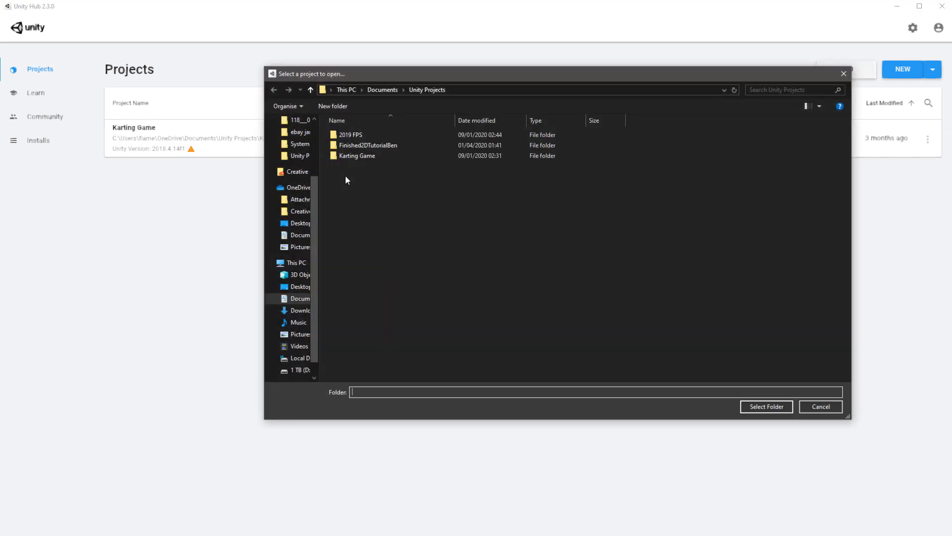
pyautogui.click(342, 147)
pyautogui.click(790, 408)
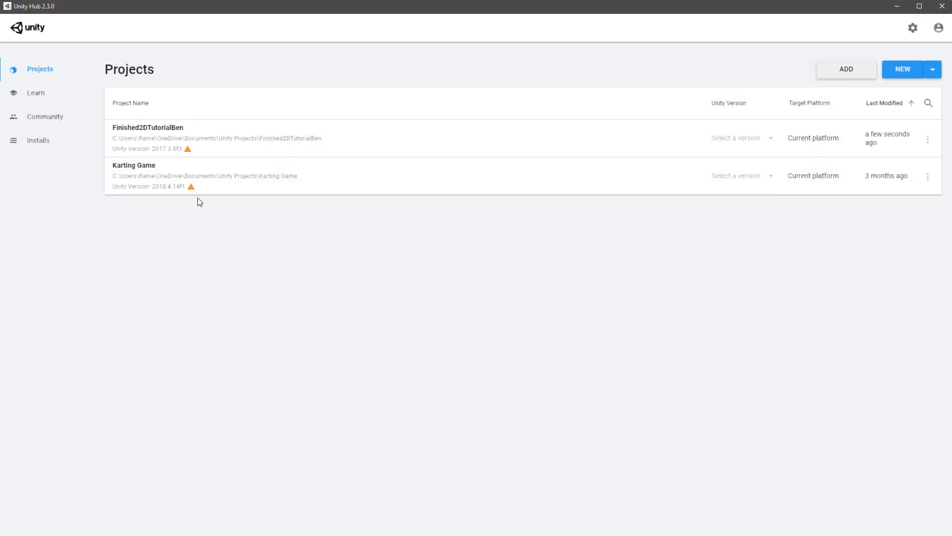
# Check which Unity versions are installed, then go back to the Projects list
pyautogui.moveTo(191, 192)
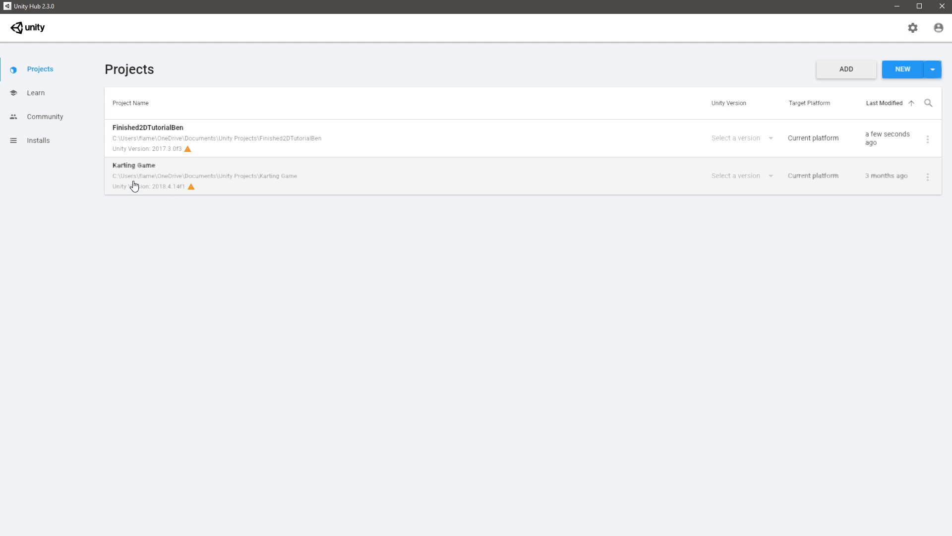
pyautogui.click(52, 148)
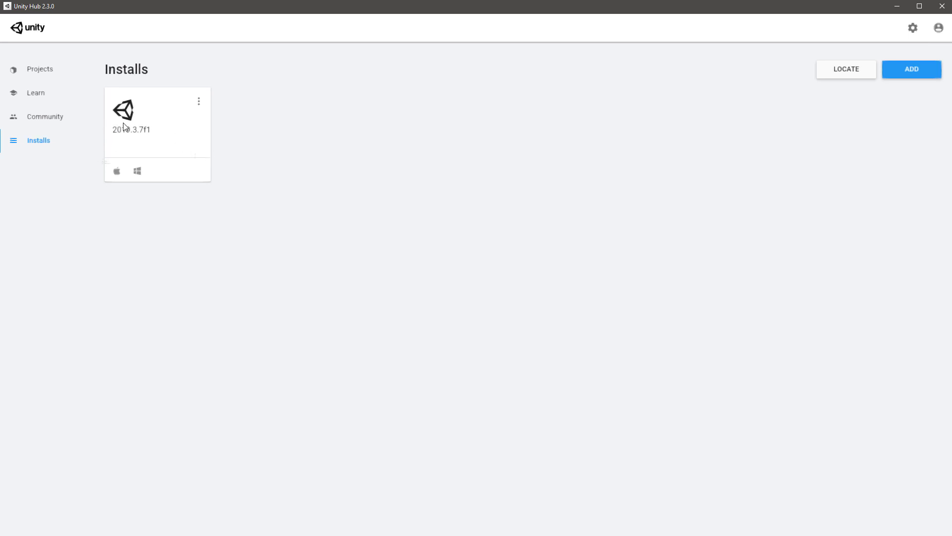
pyautogui.click(51, 82)
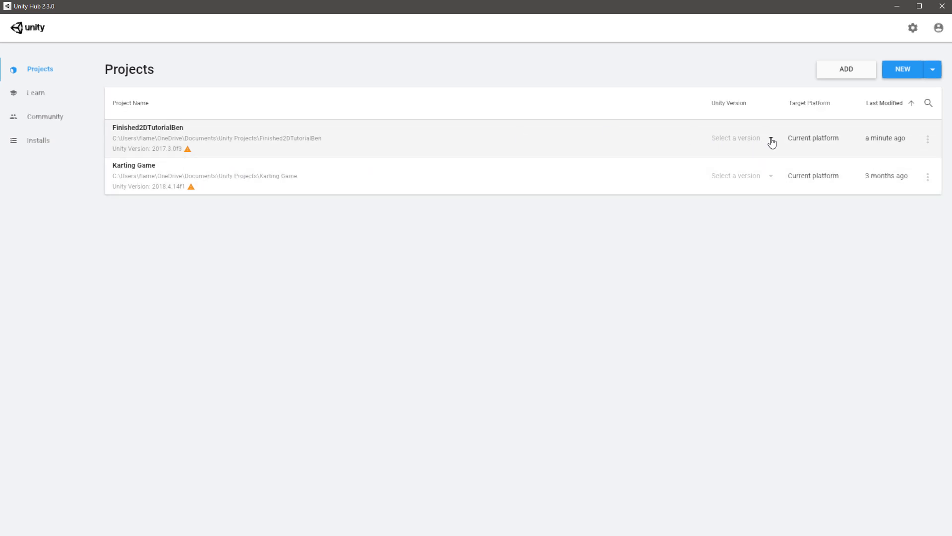
# Set Finished2DTutorialBen to Unity 2019.3.7f1 and launch it
pyautogui.click(771, 142)
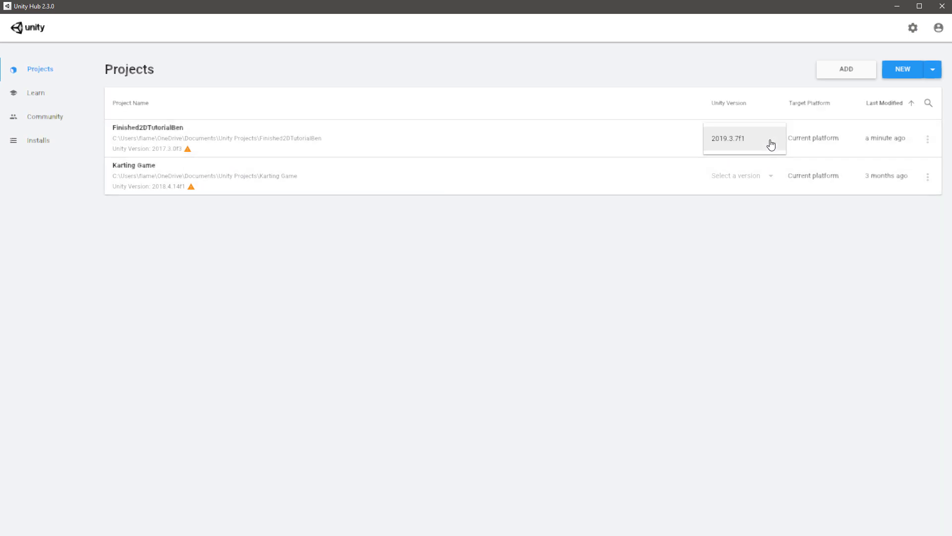
pyautogui.click(724, 146)
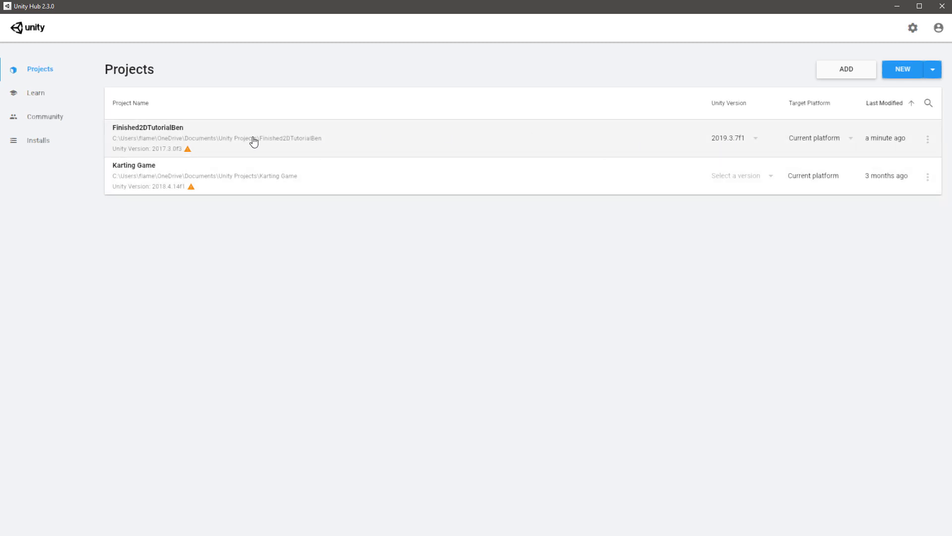
pyautogui.click(402, 132)
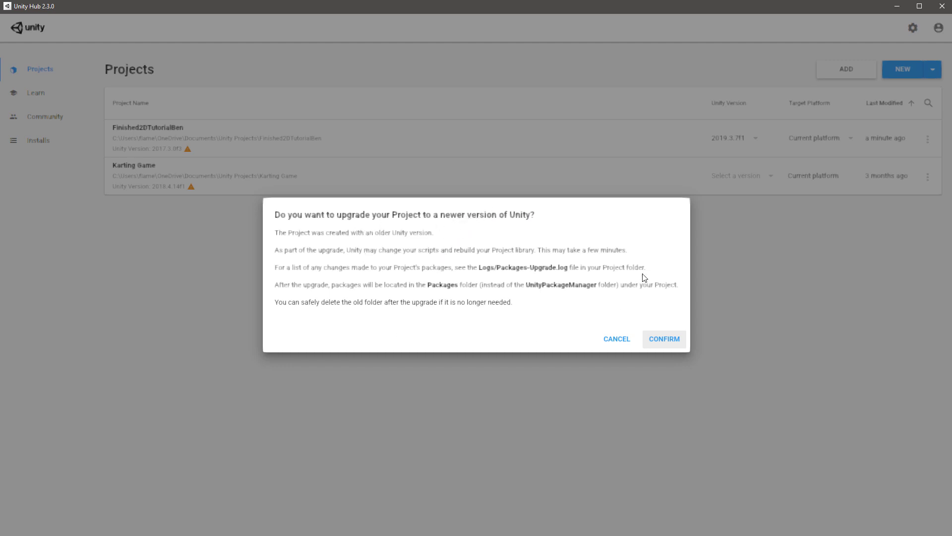
# Confirm the Unity version upgrade and accept the Asset Database Version 2 upgrade
pyautogui.click(664, 340)
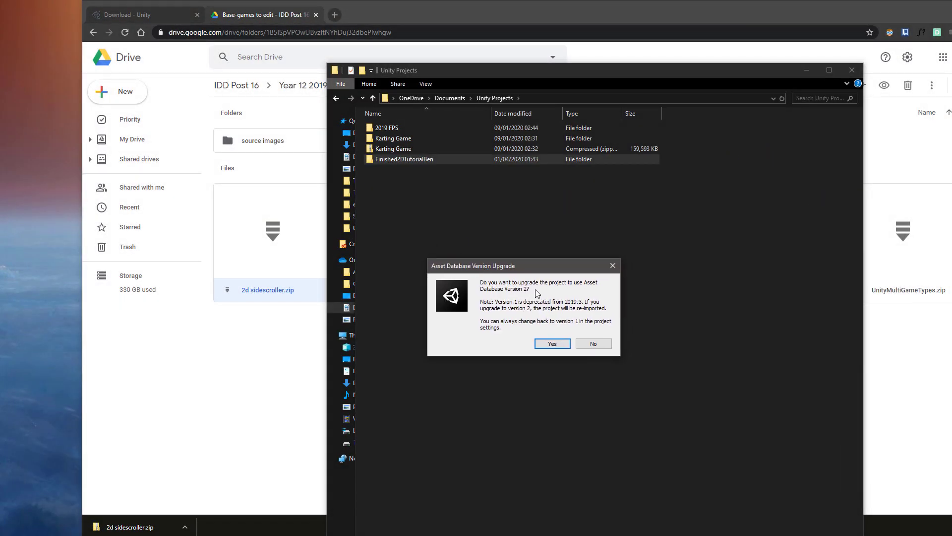
pyautogui.click(553, 343)
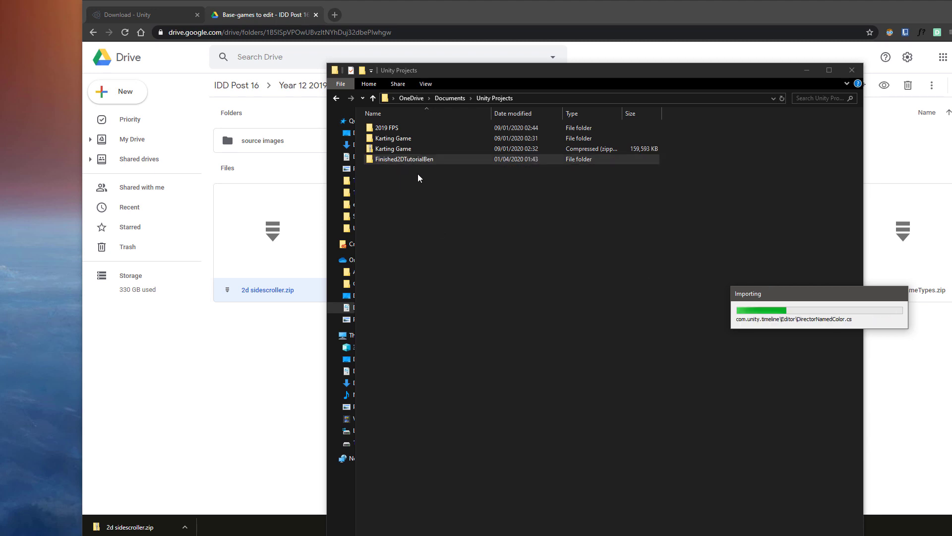
# Paste a copy of the Karting Game zip named 'Karting Game - march2020' and open the Karting Game folder
pyautogui.click(382, 159)
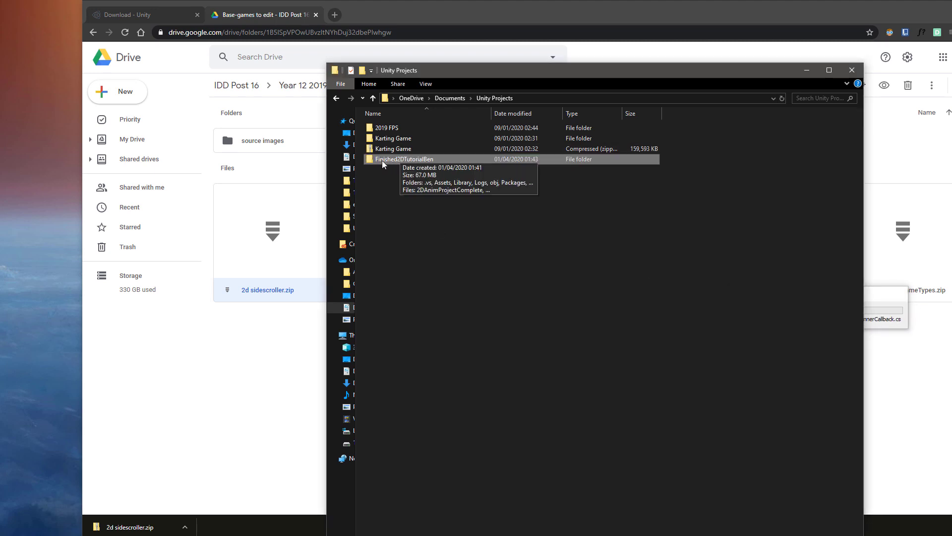
pyautogui.click(393, 139)
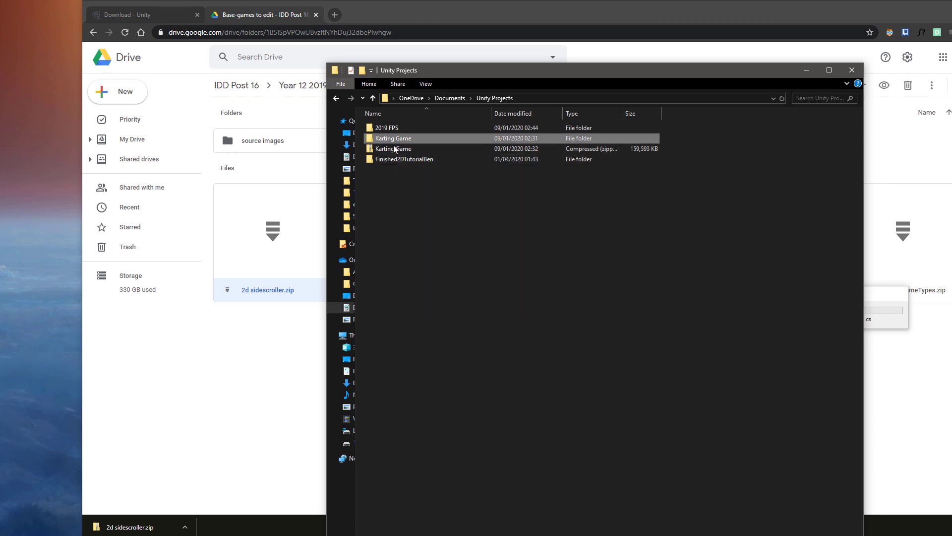
pyautogui.click(393, 149)
pyautogui.rightClick(388, 147)
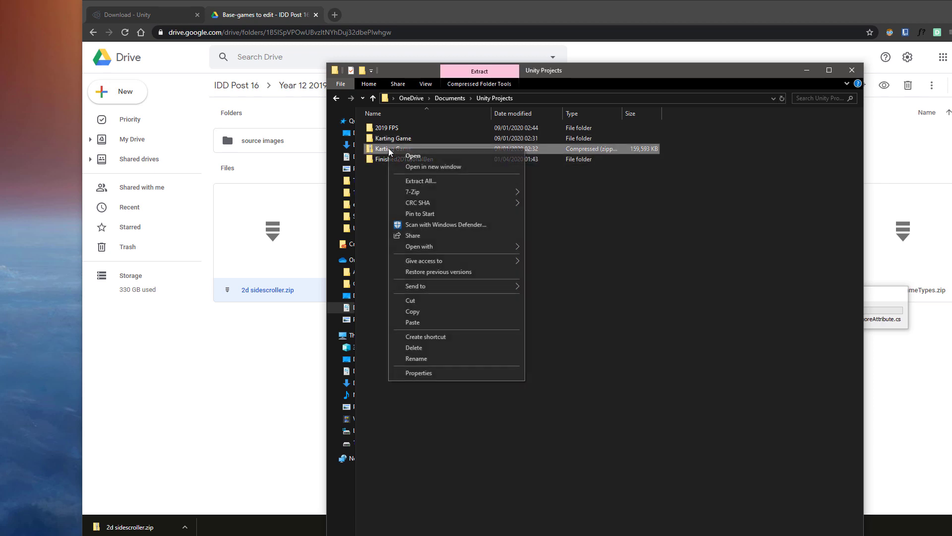
pyautogui.press('m')
pyautogui.press('Return')
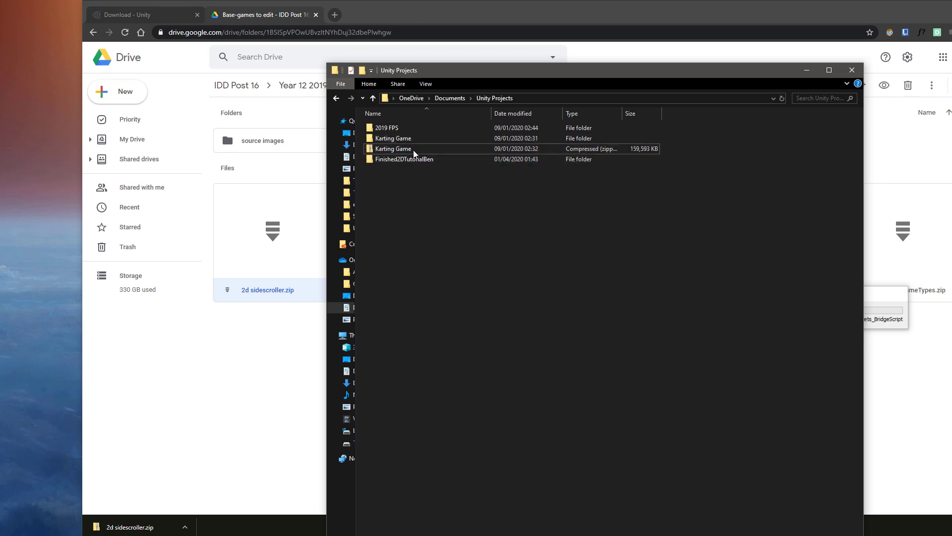
pyautogui.click(413, 146)
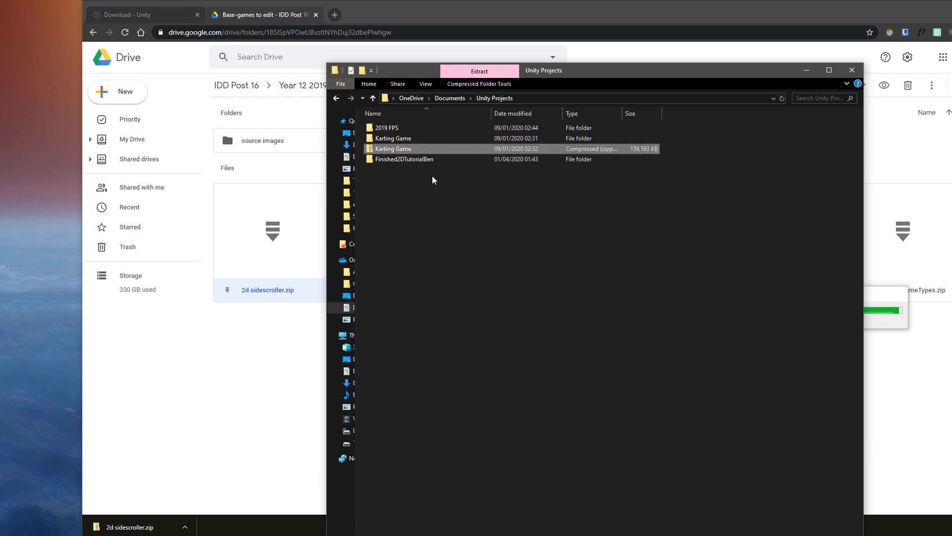
pyautogui.hotkey('ctrl', 'v')
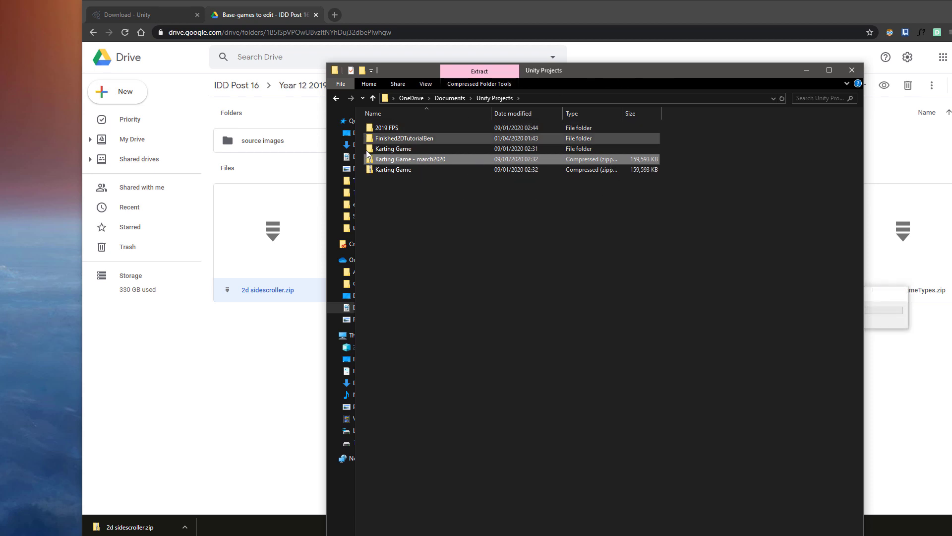
pyautogui.doubleClick(397, 150)
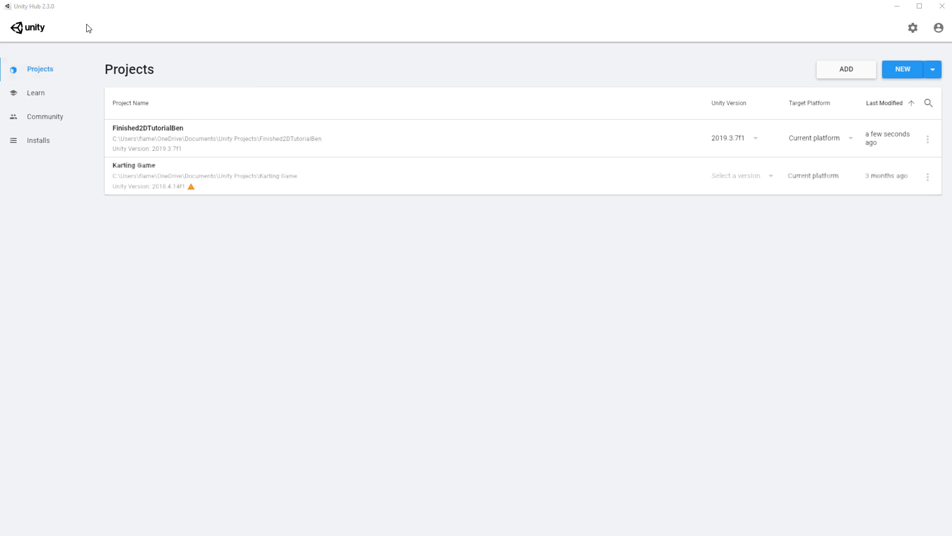
pyautogui.click(37, 99)
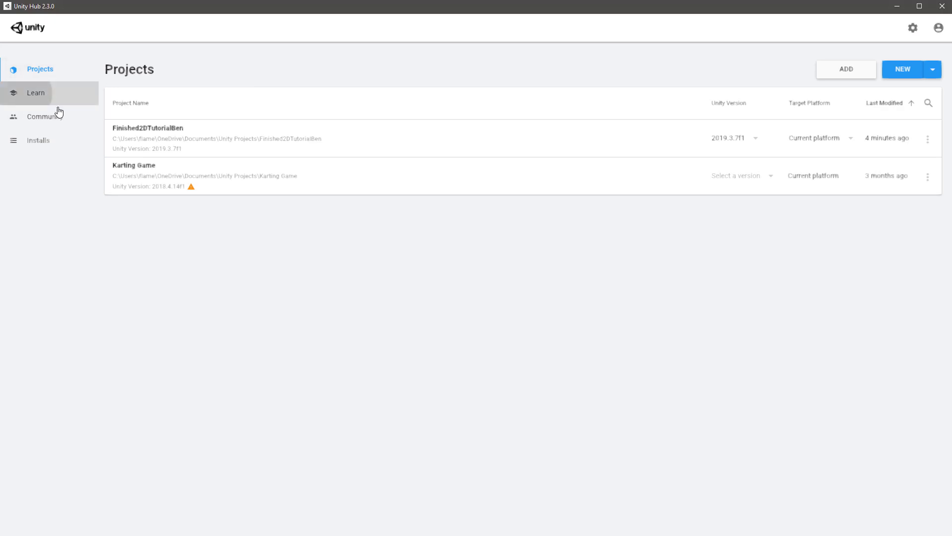
pyautogui.scroll(-5, 257, 393)
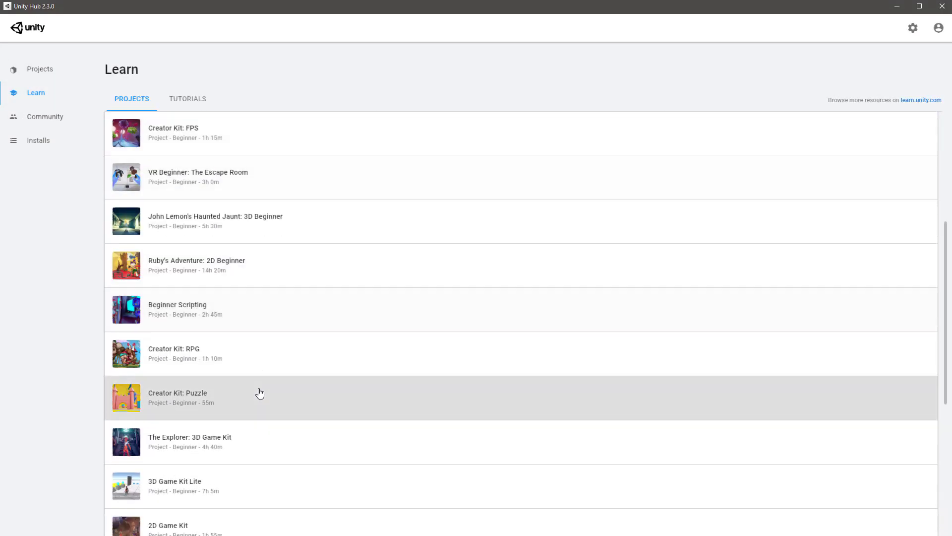
pyautogui.scroll(5, 259, 391)
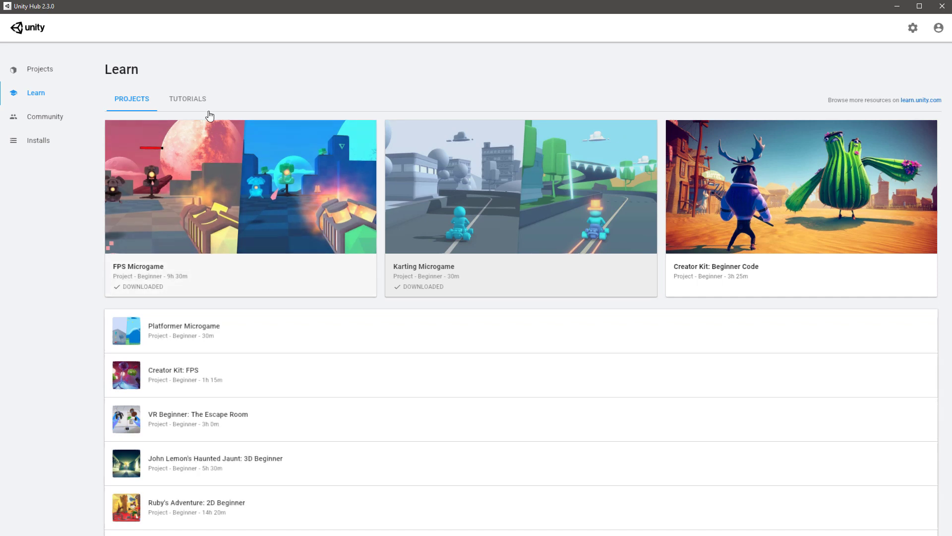
pyautogui.click(191, 99)
pyautogui.click(39, 69)
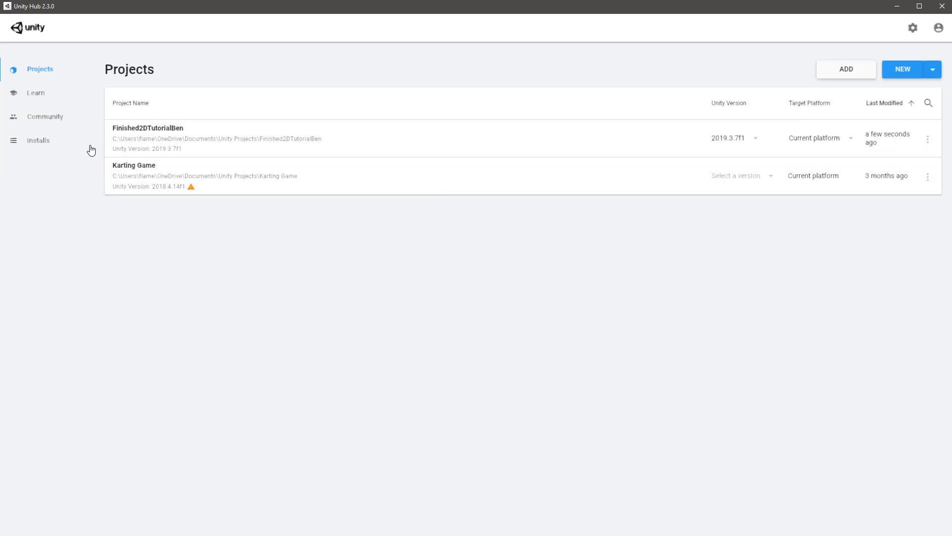
pyautogui.click(45, 97)
pyautogui.scroll(-6, 284, 336)
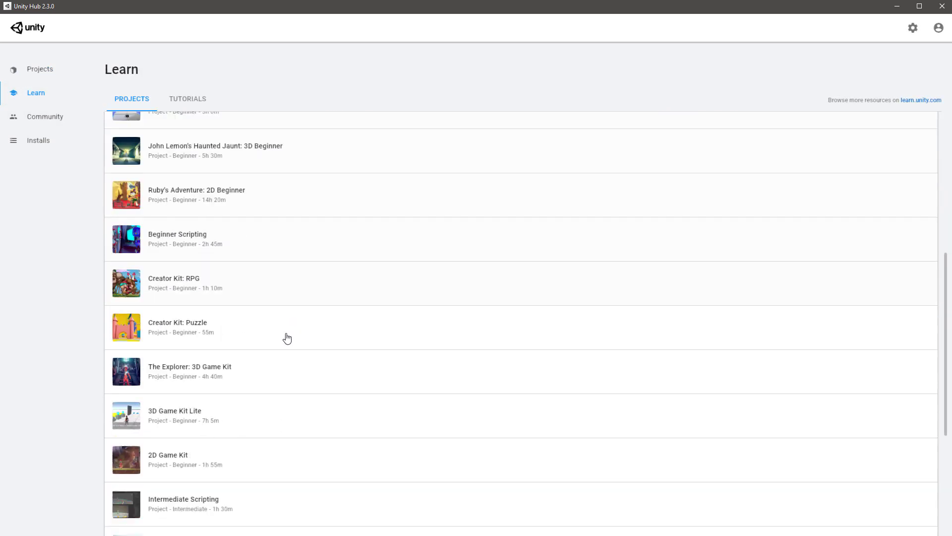
pyautogui.scroll(6, 195, 227)
pyautogui.click(202, 100)
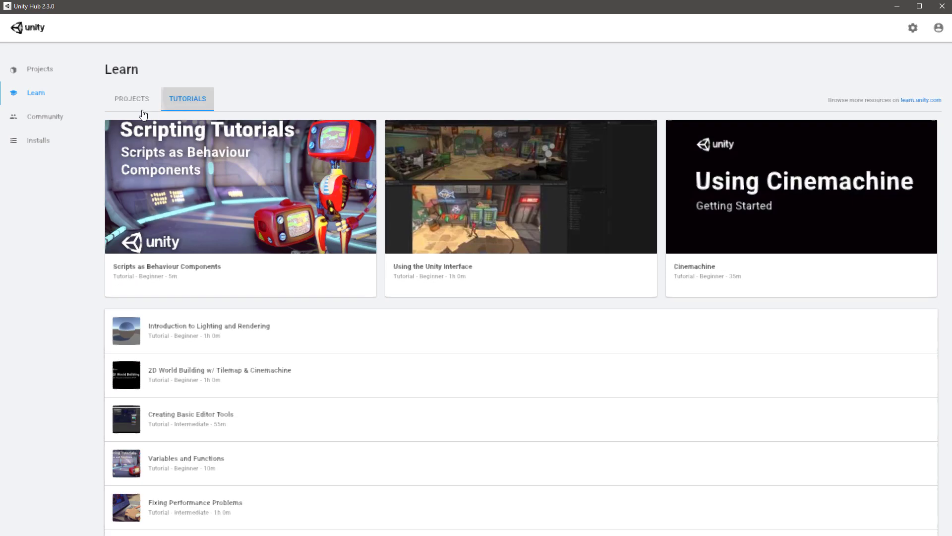
pyautogui.click(60, 74)
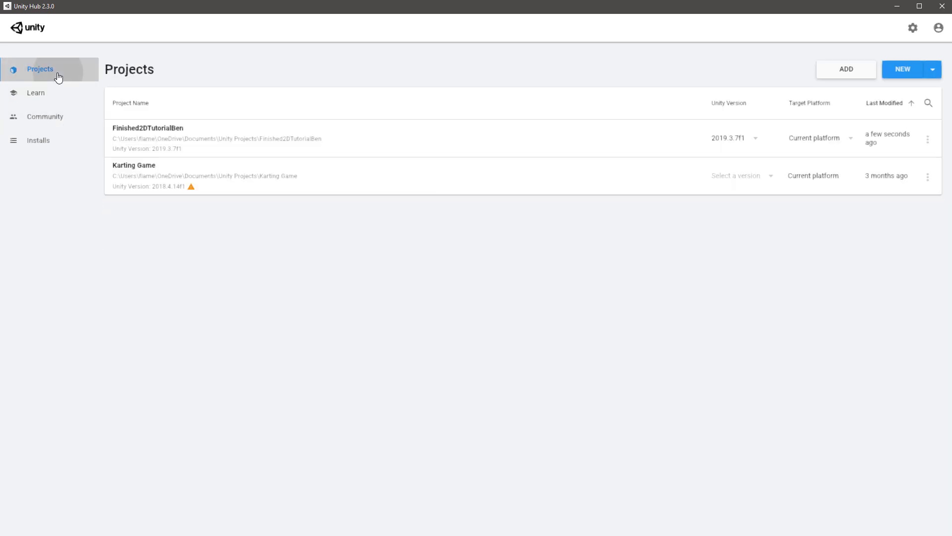
# Create a new 3D project with Unity 2019.3.7f1
pyautogui.click(928, 70)
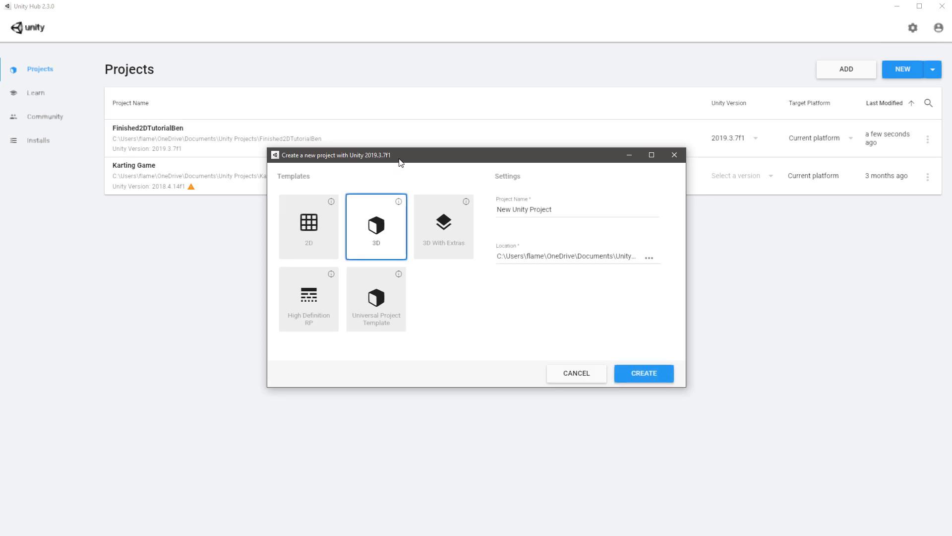
pyautogui.moveTo(416, 158); pyautogui.dragTo(375, 146)
pyautogui.click(611, 367)
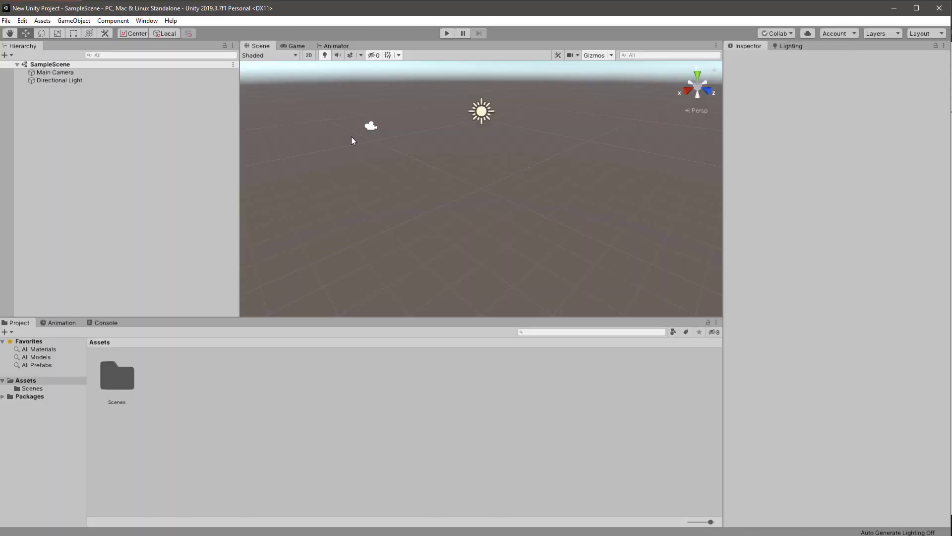
pyautogui.scroll(2, 402, 207)
pyautogui.scroll(-4, 444, 176)
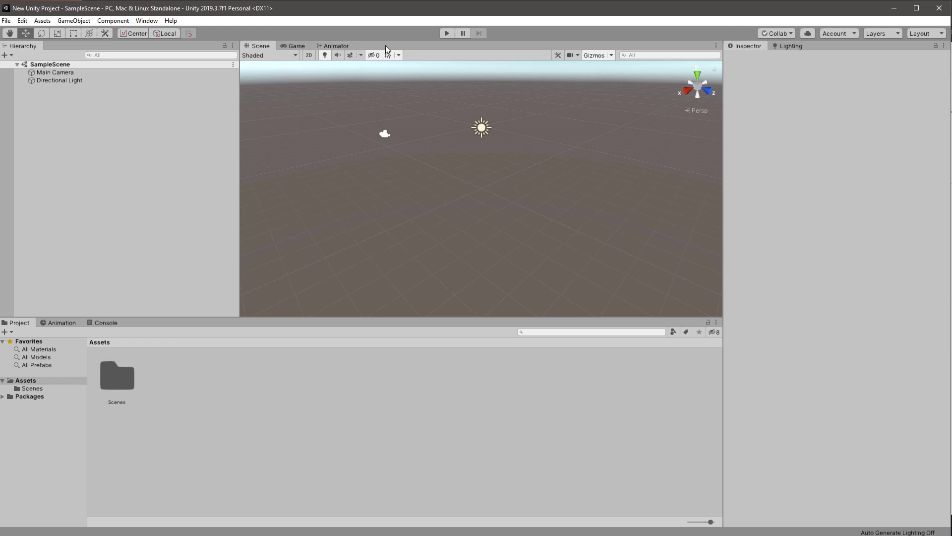
# Open the Asset Store tab from the Window menu, then return to Unity Hub
pyautogui.click(147, 20)
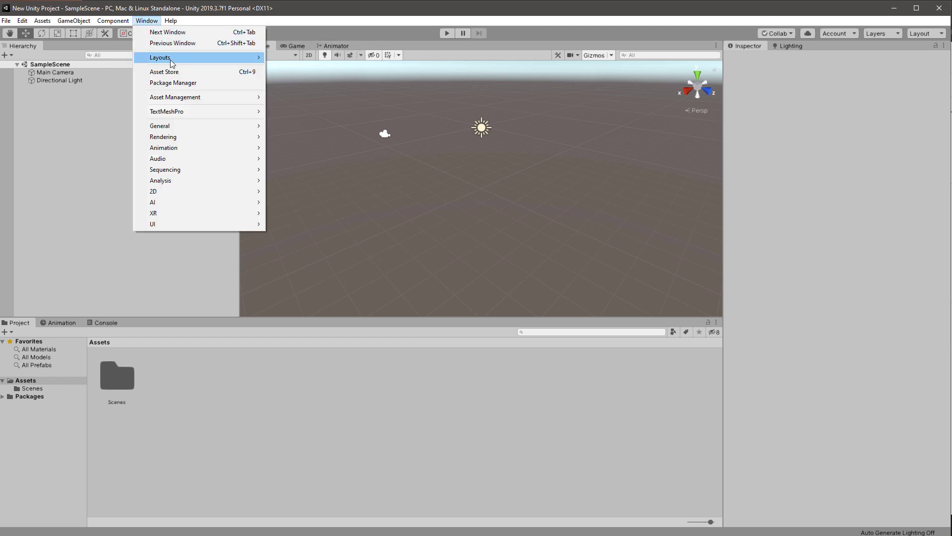
pyautogui.click(226, 73)
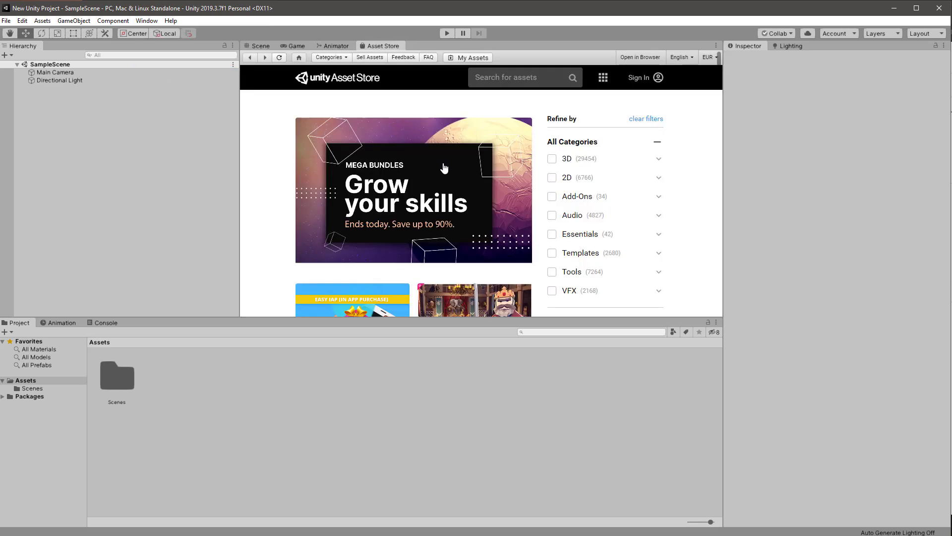
pyautogui.scroll(-1, 480, 188)
pyautogui.scroll(1, 421, 220)
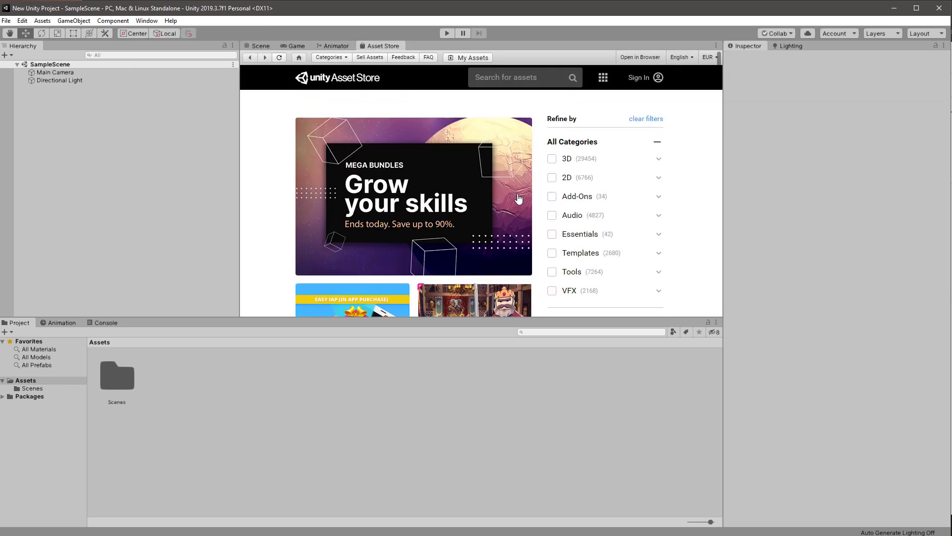
pyautogui.scroll(-4, 519, 198)
pyautogui.scroll(4, 518, 198)
pyautogui.hotkey('alt', 'Tab')
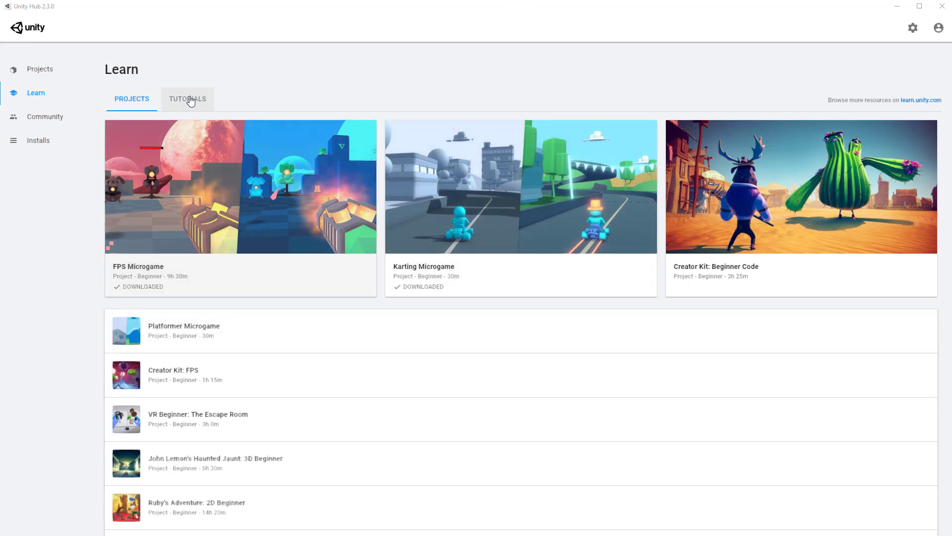
pyautogui.click(190, 99)
pyautogui.scroll(-1, 240, 370)
pyautogui.click(131, 98)
pyautogui.scroll(-3, 276, 452)
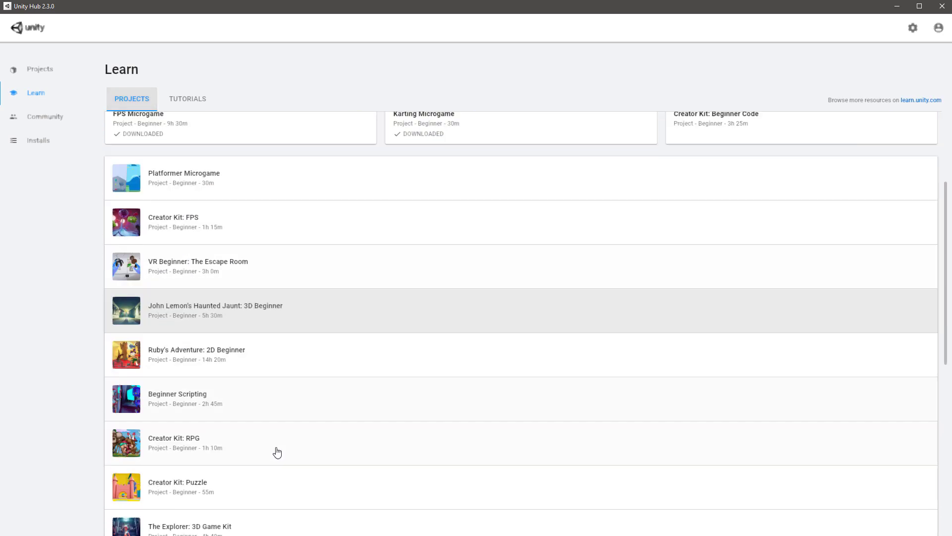
pyautogui.scroll(-1, 233, 387)
pyautogui.scroll(4, 210, 337)
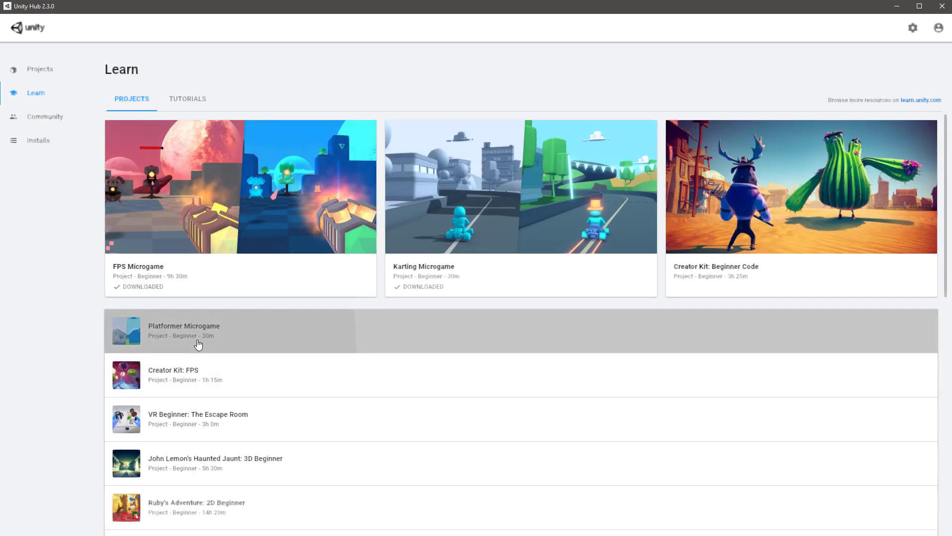
pyautogui.click(198, 345)
pyautogui.click(604, 131)
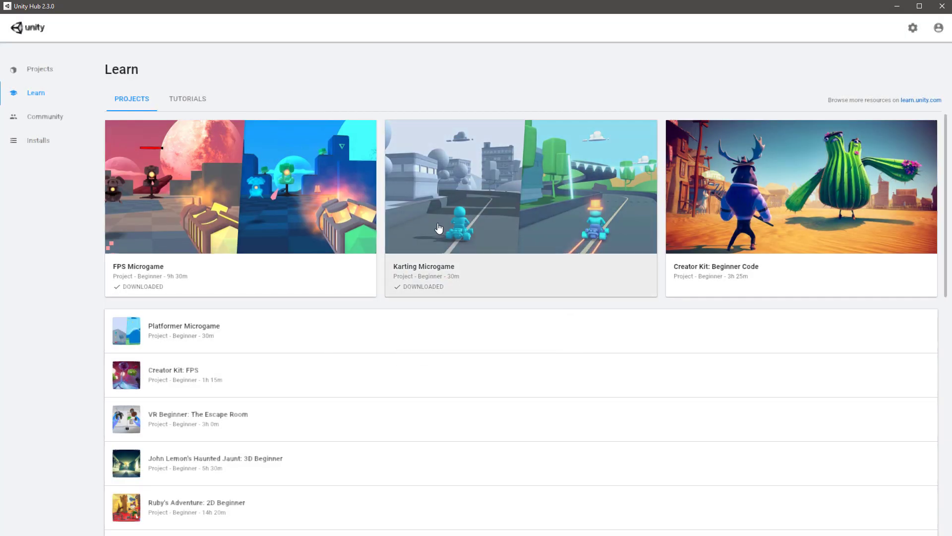